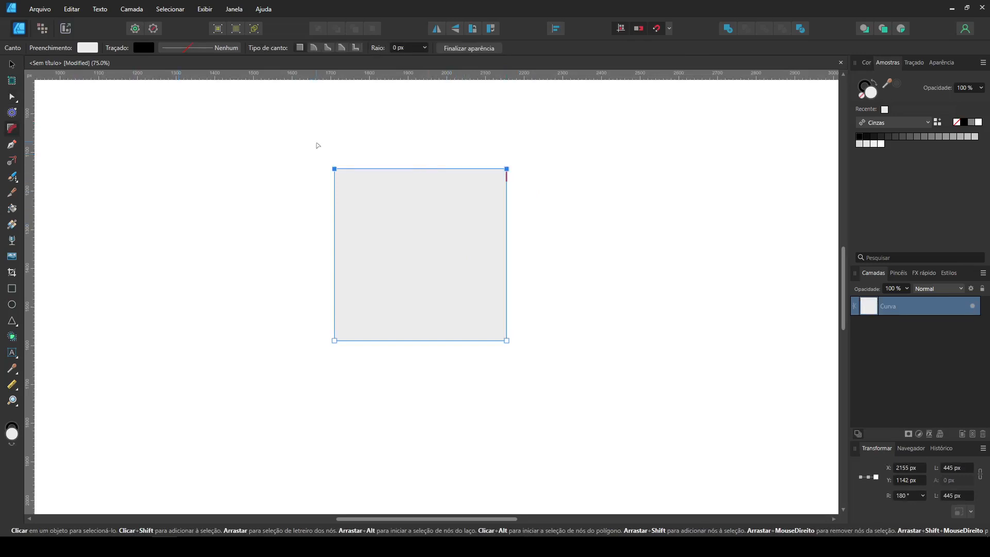
- Round the square's top corners fully into a dome and its bottom corners to a radius of about 111 px
left_click_drag(377, 204, 430, 245)
left_click_drag(544, 386, 188, 278)
left_click_drag(494, 347, 462, 333)
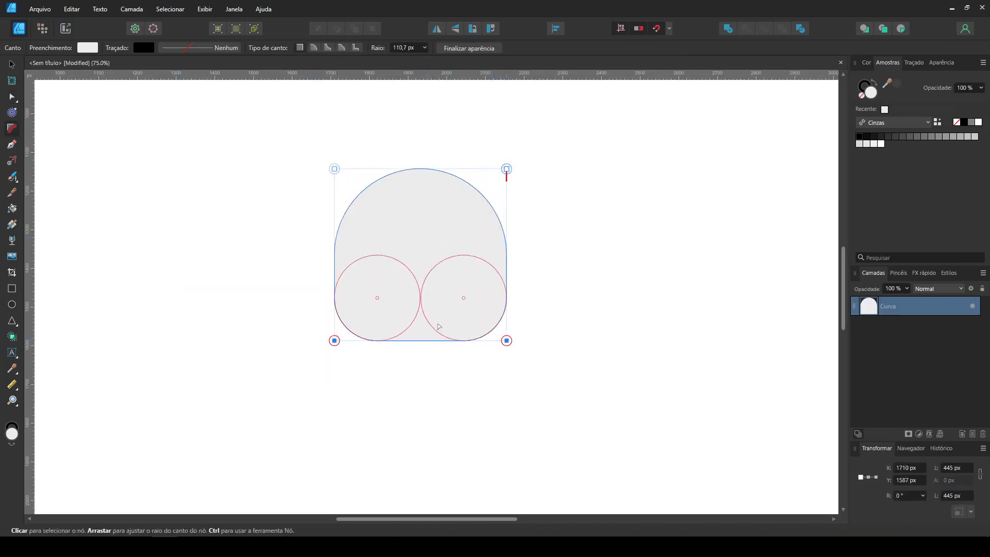
left_click(218, 263)
- Draw a circle about 130 px wide on the left half of the face and fill it with mid-grey
left_click(11, 305)
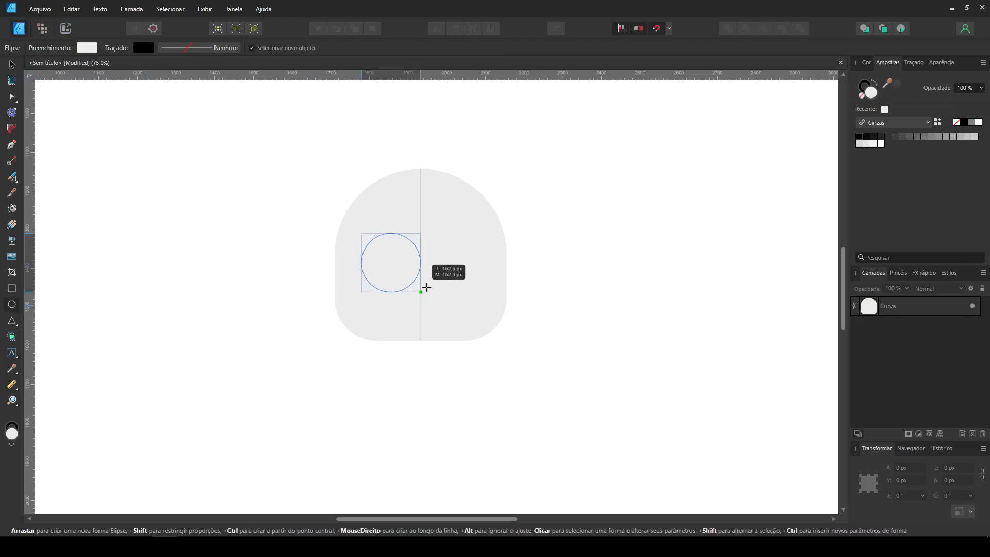
left_click_drag(410, 271, 414, 280)
left_click(971, 122)
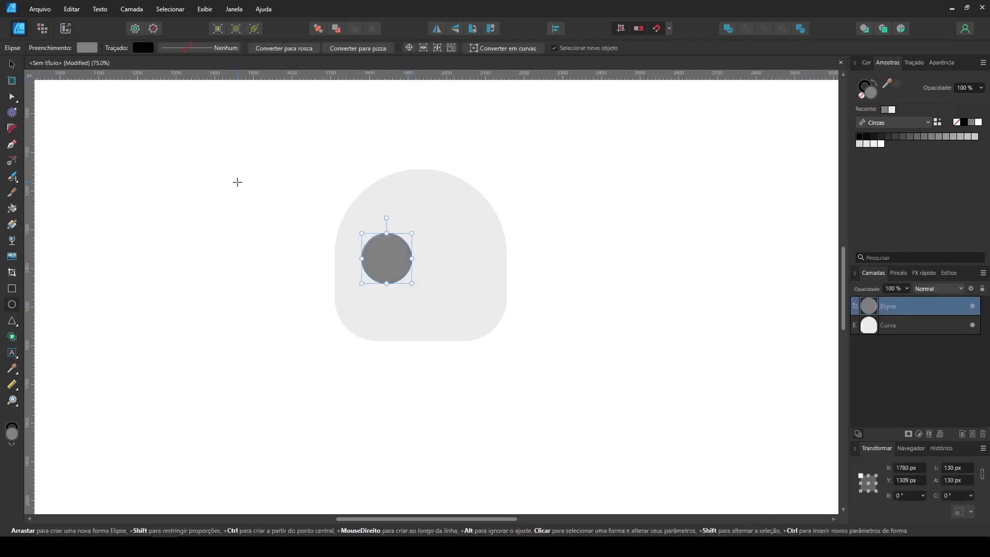
- Add a white circle about 74.5 px wide inside the eye socket and a mid-grey pupil about 37 px wide inside it
left_click(8, 67)
left_click_drag(389, 263, 448, 257)
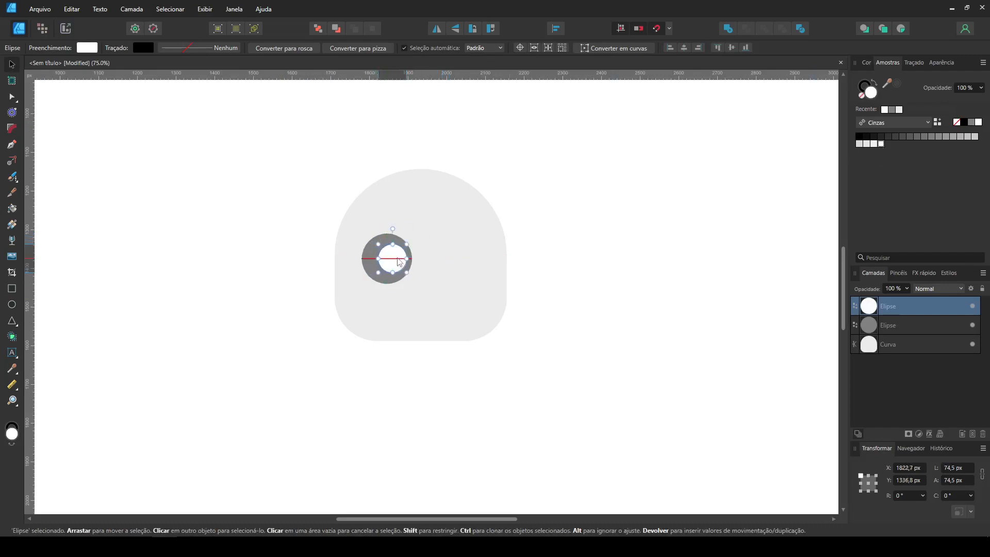
left_click_drag(460, 257, 462, 259)
left_click_drag(464, 244, 397, 259)
left_click(971, 122)
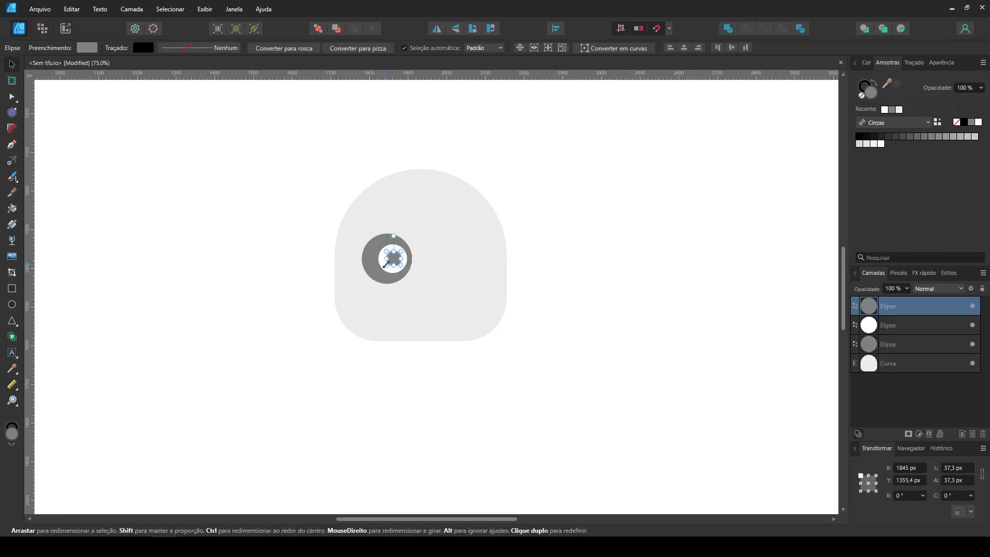
- Duplicate the whole eye as a mirrored copy on the right side and enlarge the pair centred on the face
mouse_move(463, 388)
left_mouse_down()
mouse_move(434, 373)
mouse_move(282, 196)
left_mouse_up()
left_click_drag(370, 247, 455, 248)
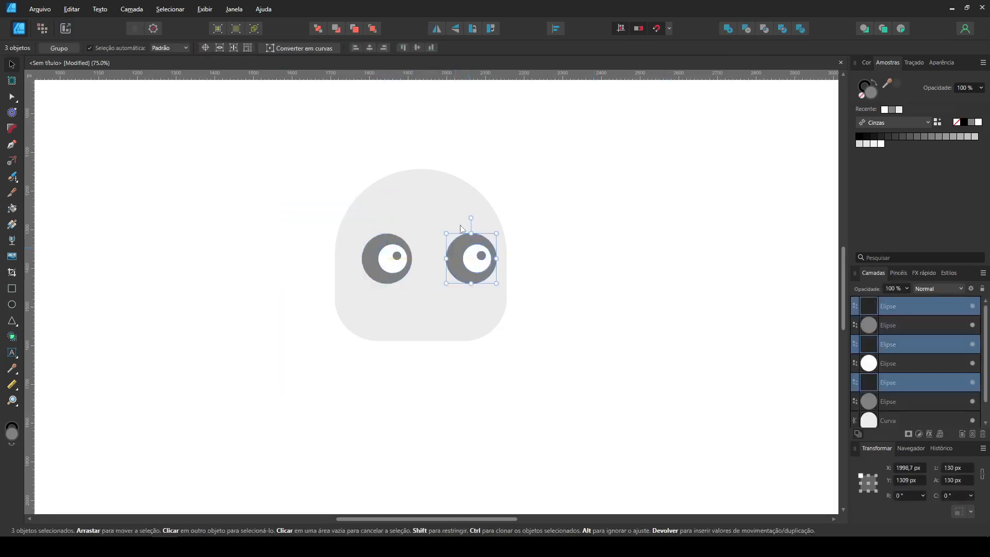
left_click_drag(590, 316, 276, 215)
mouse_move(459, 266)
left_mouse_down()
mouse_move(421, 283)
mouse_move(446, 310)
left_mouse_up()
left_click(187, 269)
- Draw a triangular nose between the eyes, convert it to curves, and round its corners into a small centred shape
left_click(12, 320)
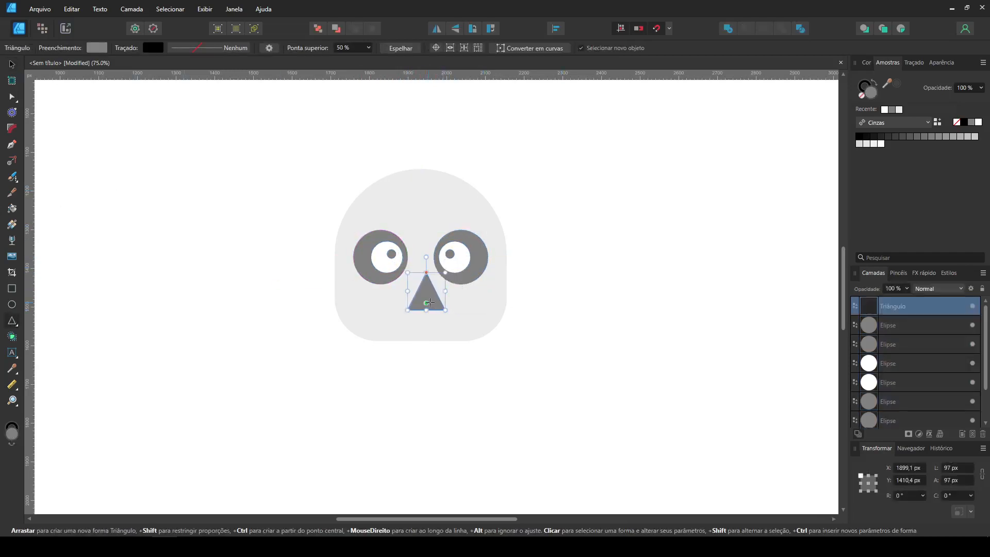
left_click(518, 52)
left_click(13, 131)
left_click_drag(464, 355, 388, 296)
left_click_drag(446, 310, 421, 293)
left_click(12, 65)
left_click(294, 358)
left_click(513, 304)
- Draw a mouth bar about 180 by 17 px below the nose, convert it to curves and fully round its ends
left_click(13, 288)
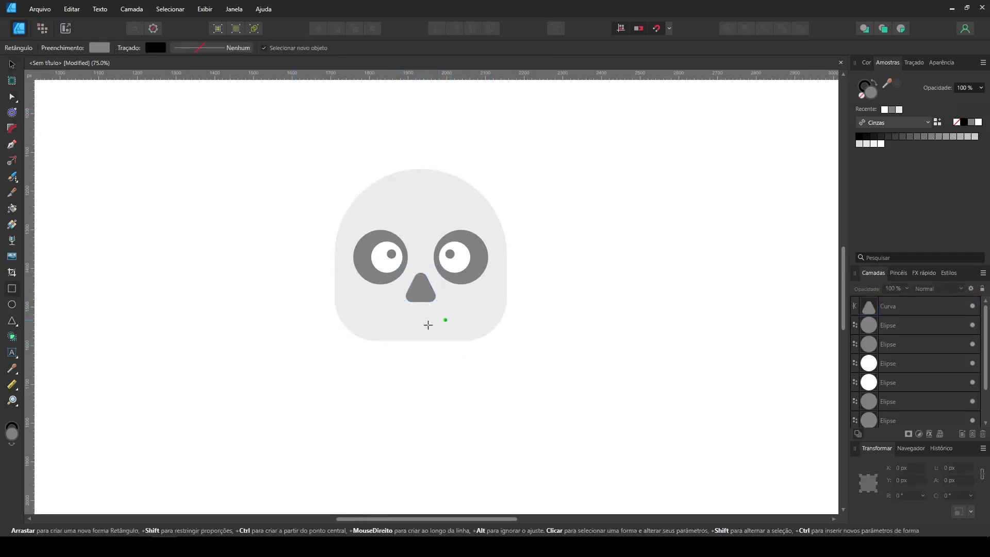
left_click_drag(450, 320, 459, 324)
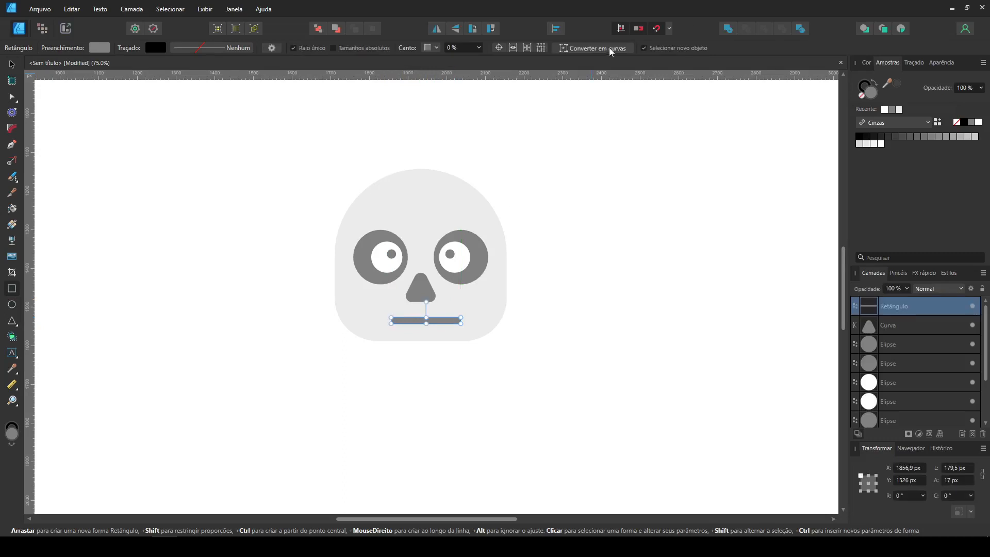
left_click(609, 50)
left_click(9, 67)
key("c")
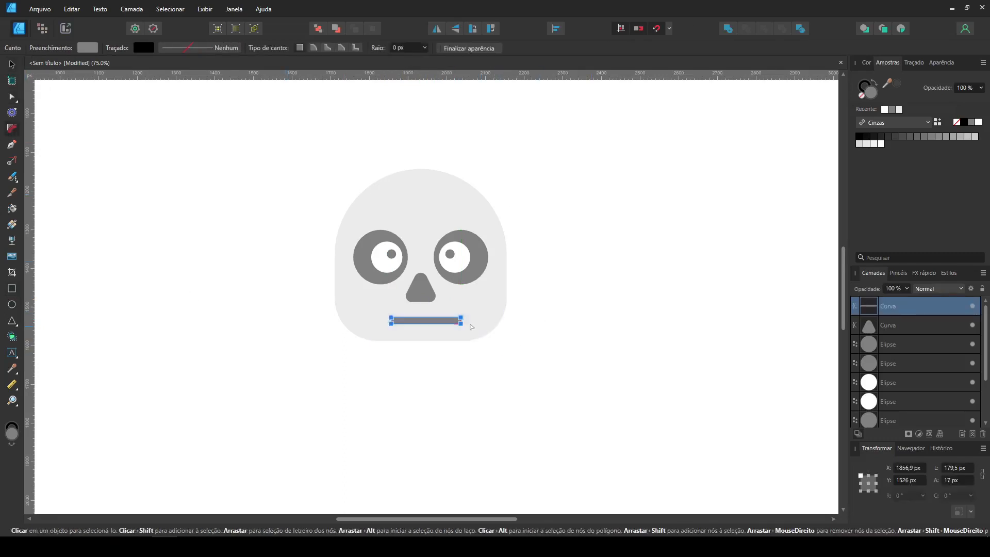
key("ctrl+d")
key("v")
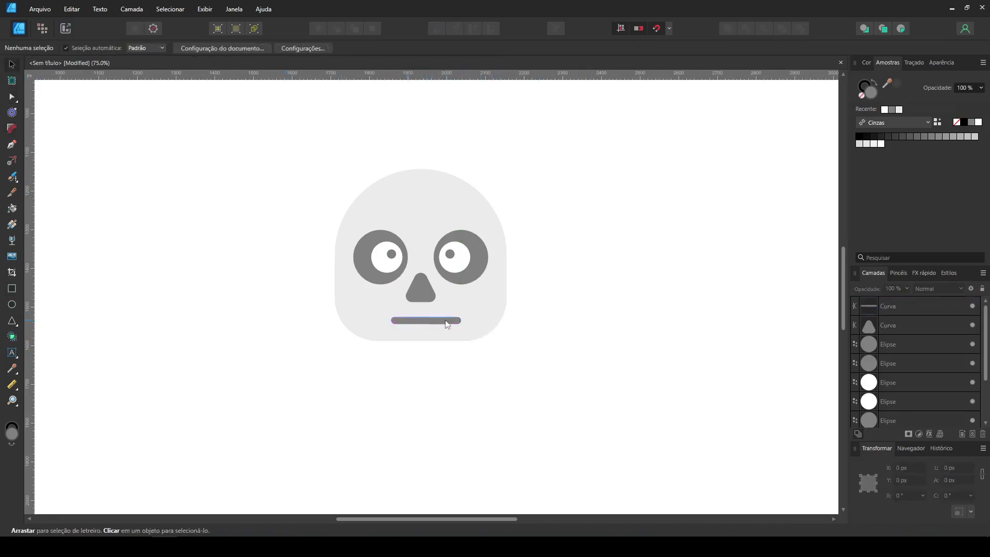
- Centre the mouth bar under the nose and move all the facial features slightly up on the head
left_click(446, 320)
key("ctrl+plus")
key("ctrl+plus")
left_click_drag(587, 419, 220, 132)
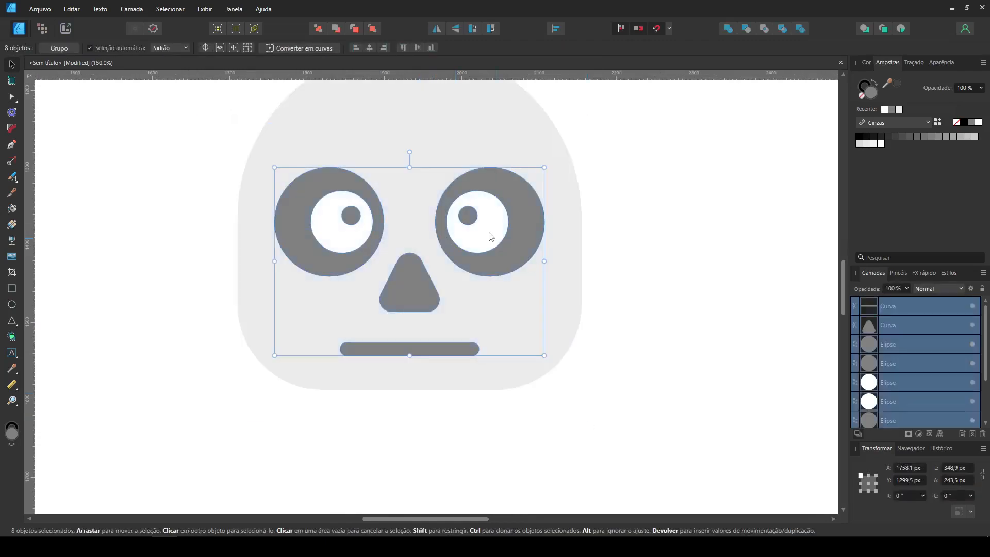
left_click_drag(498, 235, 498, 227)
left_click(471, 395)
- Turn copies of the mouth bar into five short vertical stitches across the mouth
left_click(419, 339)
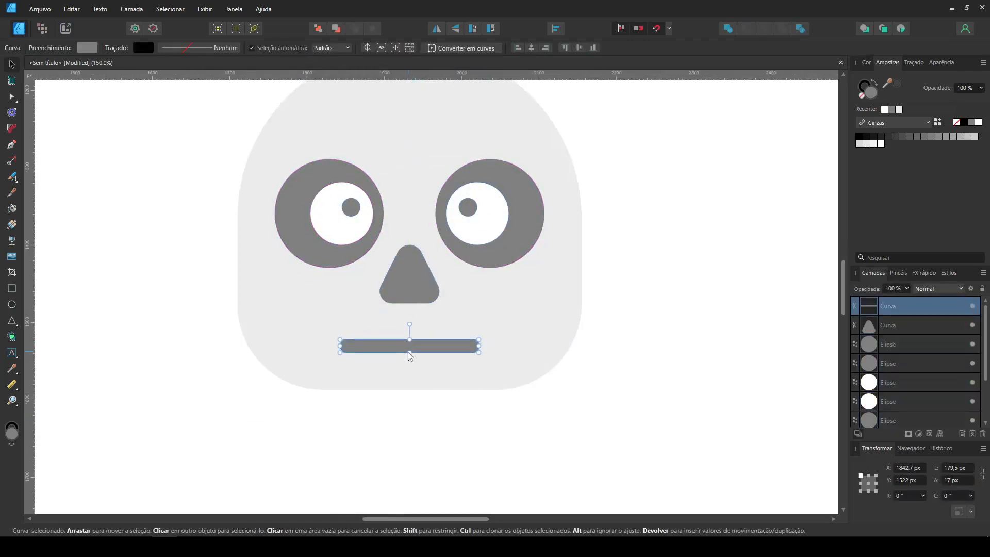
left_click_drag(425, 348, 370, 435, "ctrl")
left_click_drag(363, 354, 363, 353)
left_click_drag(360, 322, 361, 330)
left_click_drag(360, 345, 450, 338)
left_click(360, 334, "shift")
left_click(430, 402)
left_click_drag(383, 334, 408, 334, "ctrl")
- Space the five vertical stitches evenly and centre them on the mouth bar
left_click_drag(478, 440, 350, 314)
left_click(556, 29)
left_click(607, 63)
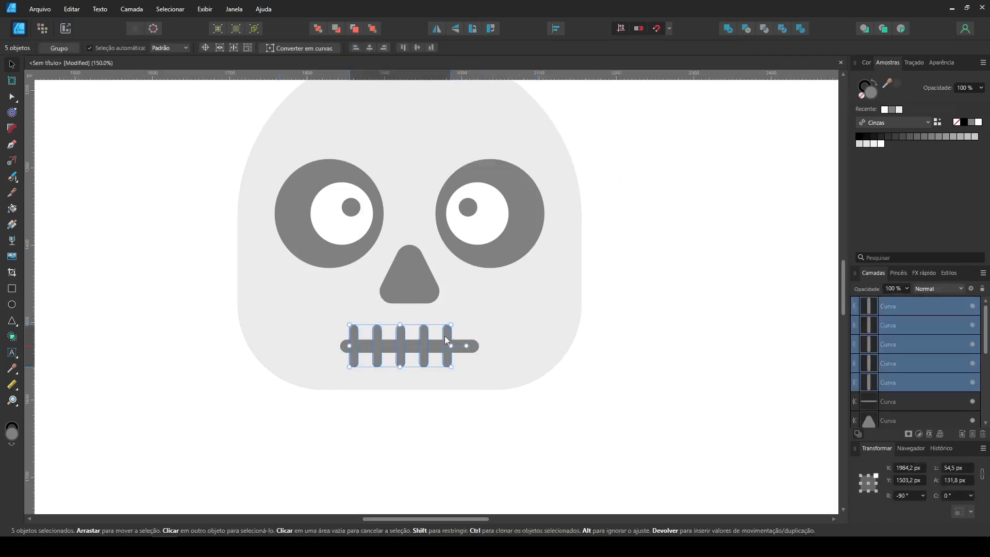
left_click_drag(455, 335, 457, 335)
left_click(511, 424)
key("ctrl+minus")
key("ctrl+minus")
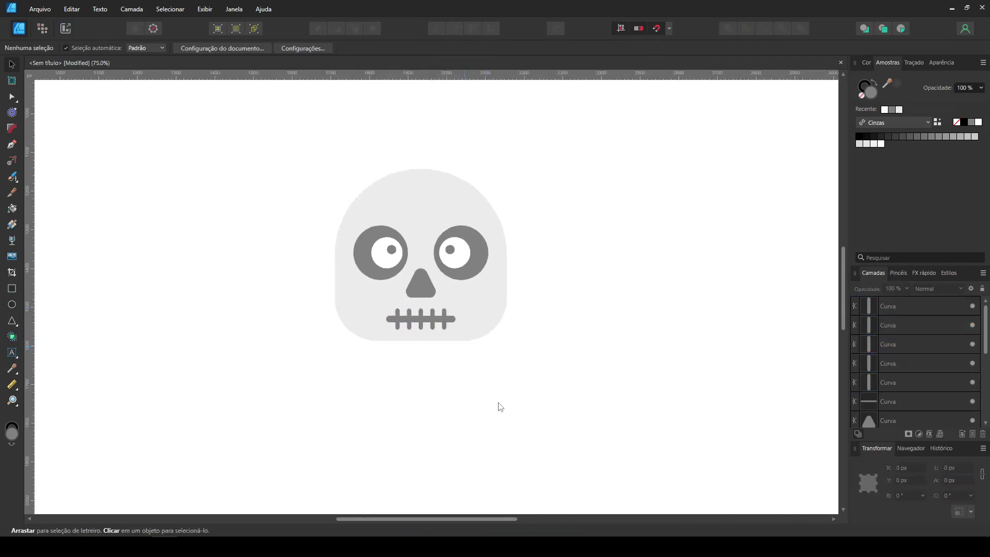
- Draw a mid-grey rectangle about 101 by 132 px beside the head and fully round its two bottom corners
key("ctrl+plus")
left_click_drag(497, 402, 484, 444)
left_click(12, 288)
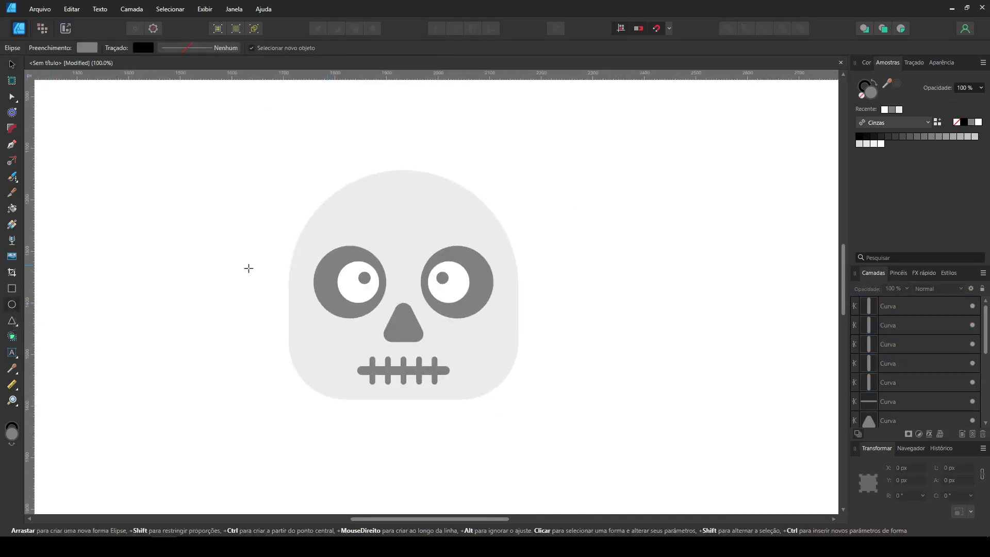
left_click_drag(542, 176, 569, 217)
left_click(14, 128)
left_click(542, 245)
left_click(594, 244, "shift")
key("a")
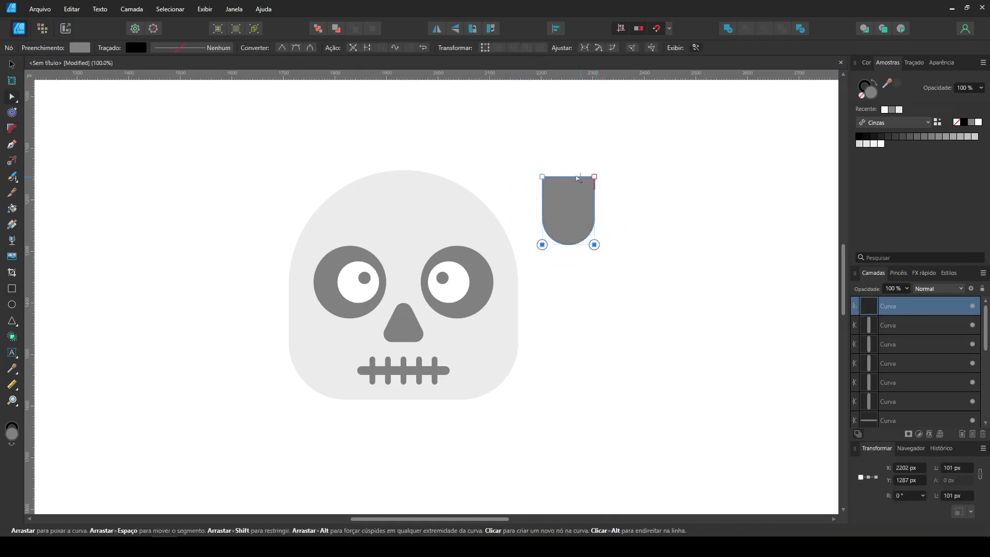
left_click_drag(543, 176, 597, 225)
key("ctrl+z")
- Round the top-left corner of the shape beside the head into a tuft and send it to the back
left_click(15, 129)
left_click_drag(543, 177, 590, 224)
left_click(12, 64)
key("ctrl+shift+bracketleft")
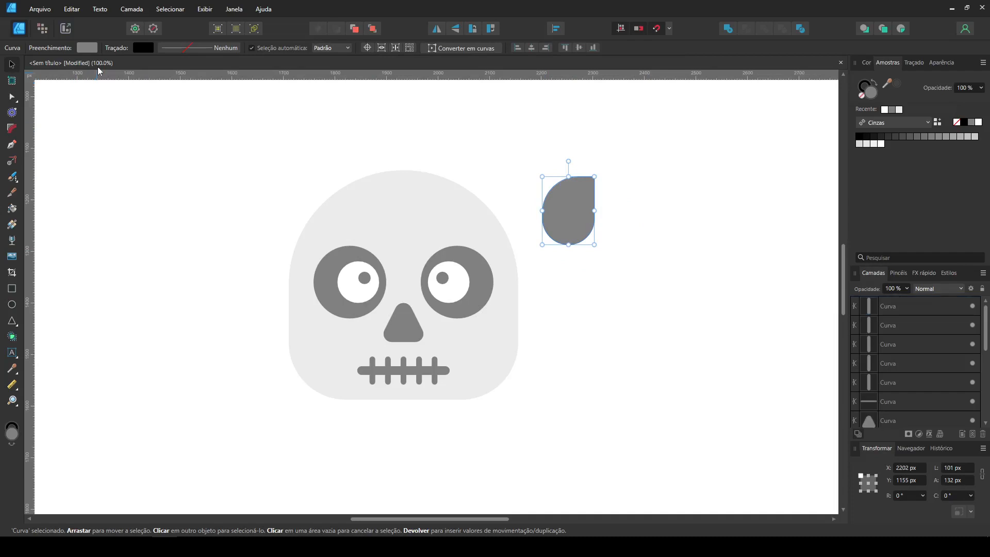
- Place rotated copies of the hair tuft behind the head along its left side and crown
left_click_drag(576, 199, 282, 174)
left_click_drag(281, 216, 284, 233)
left_click_drag(285, 233, 326, 169)
mouse_move(332, 128)
left_mouse_down()
mouse_move(389, 187)
mouse_move(346, 194)
mouse_move(355, 148)
left_mouse_up()
key("ctrl+z")
mouse_move(324, 195)
left_mouse_down()
mouse_move(355, 159)
mouse_move(378, 176)
mouse_move(403, 127)
mouse_move(376, 204)
left_mouse_up()
mouse_move(411, 137)
left_mouse_down()
mouse_move(400, 163)
mouse_move(447, 154)
mouse_move(495, 196)
mouse_move(519, 179)
mouse_move(463, 197)
mouse_move(530, 197)
mouse_move(529, 210)
mouse_move(494, 208)
left_mouse_up()
- Flip a hair tuft horizontally and arrange rotated tufts down the right side of the head
left_click(437, 28)
left_click(485, 164)
mouse_move(463, 172)
left_mouse_down()
mouse_move(418, 152)
mouse_move(485, 172)
mouse_move(537, 253)
mouse_move(518, 265)
mouse_move(526, 261)
left_mouse_up()
left_click(471, 145)
left_click(585, 277)
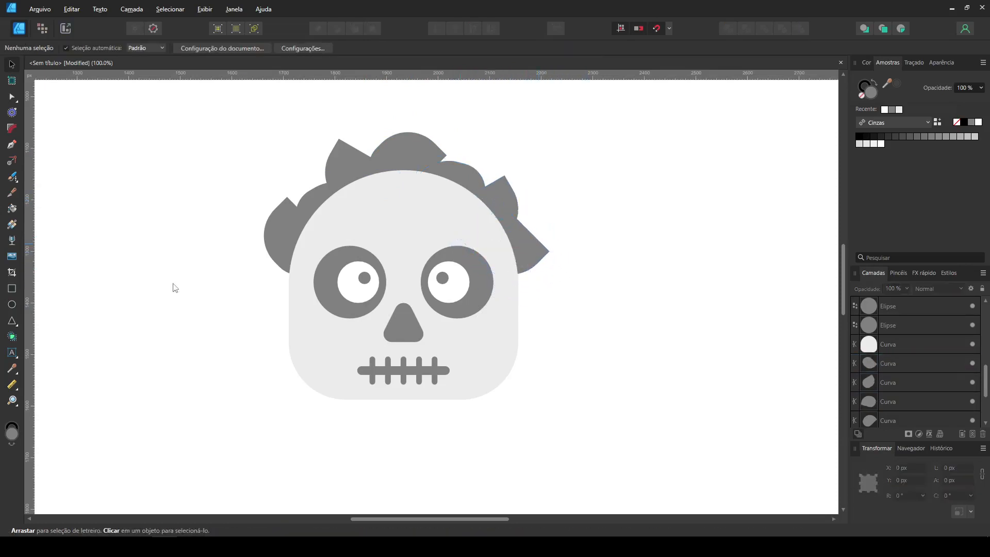
- Draw a circle about 108 px wide at the head's left edge and fill it with light grey
left_click(12, 305)
mouse_move(240, 291)
left_mouse_down()
mouse_move(294, 332)
mouse_move(295, 347)
left_mouse_up()
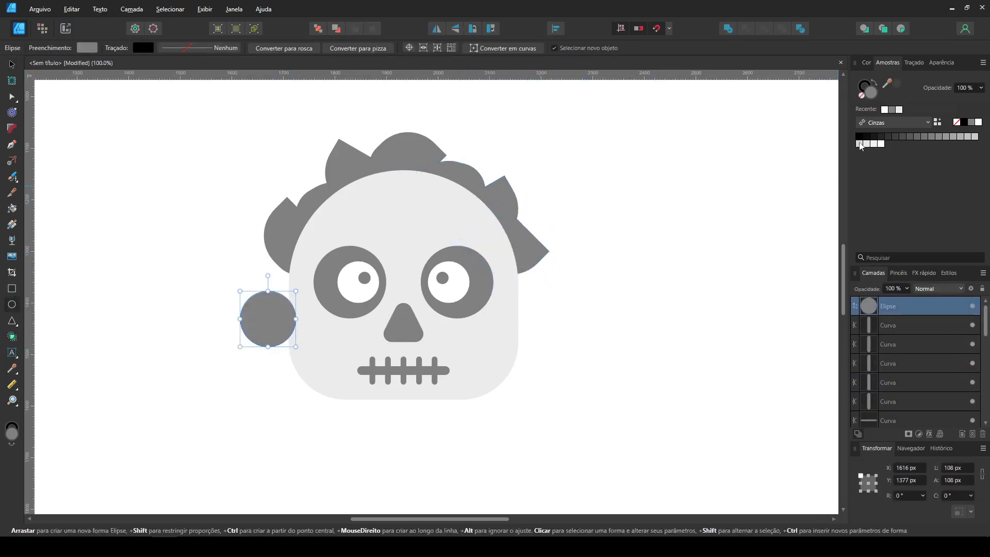
left_click(860, 144)
left_click(584, 268)
- Fit the ear circle behind the head at about 92 px wide and duplicate it on the opposite side
left_click(12, 64)
left_click(150, 216)
left_click_drag(277, 309, 296, 292)
left_click_drag(288, 330, 288, 321)
left_click_drag(285, 308, 282, 294)
key("alt")
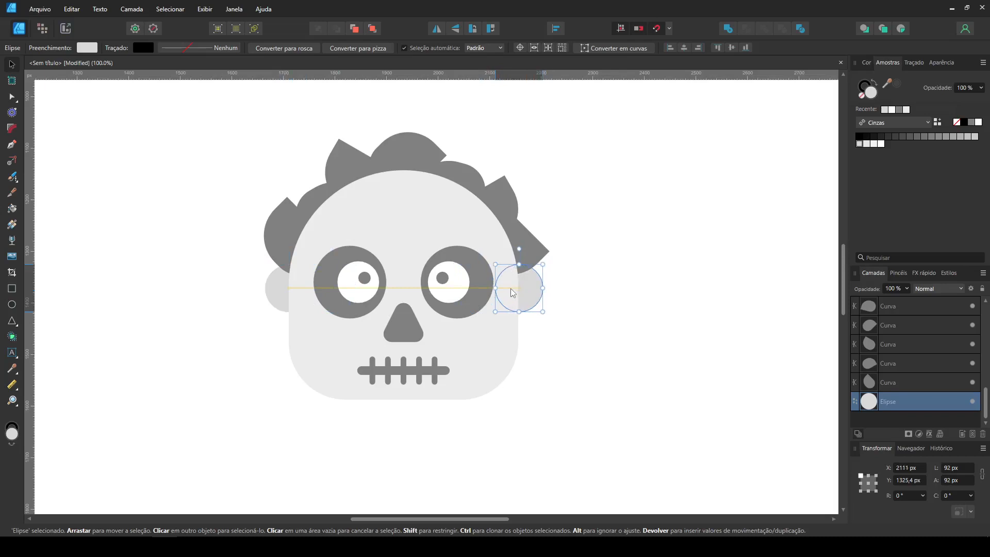
left_click_drag(511, 289, 510, 289)
left_click(574, 300)
- Draw a mid-grey body rectangle about 491 by 558 px below the head, convert it to curves and round its corners
key("ctrl+minus")
key("ctrl+minus")
left_click_drag(545, 365, 553, 277)
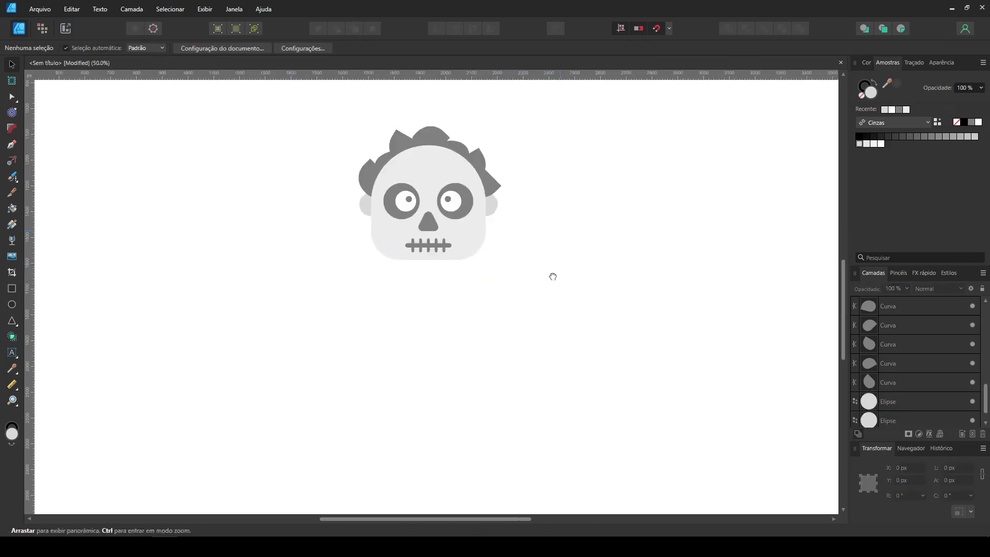
left_click(12, 289)
mouse_move(360, 253)
left_mouse_down()
mouse_move(495, 397)
mouse_move(316, 246)
left_mouse_up()
left_click(899, 110)
left_click(592, 48)
key("c")
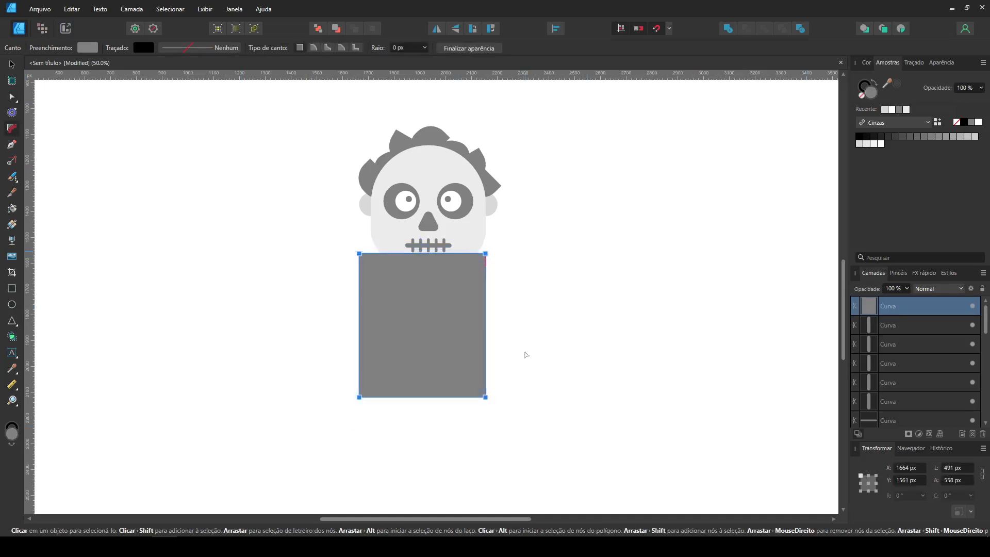
left_click_drag(460, 380, 446, 368)
- Centre the body under the head and send it behind all other shapes
left_click(11, 65)
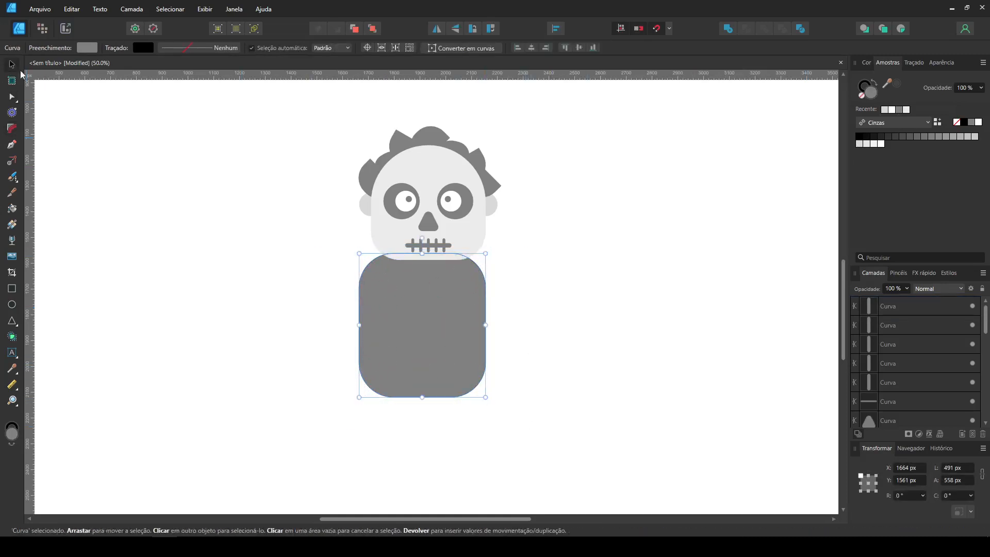
left_click_drag(426, 326, 432, 325)
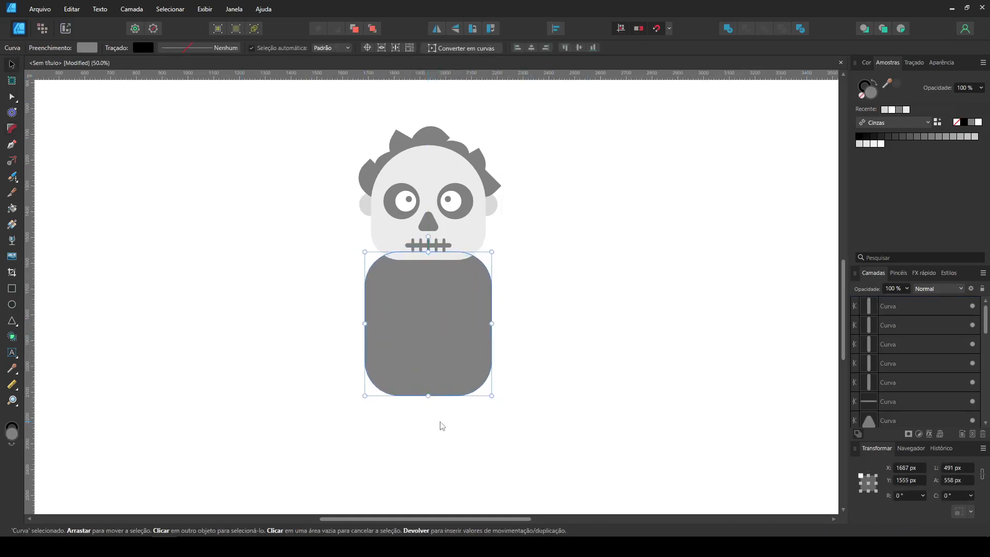
left_click(555, 329)
left_click(447, 305)
scroll(261, 205, "down", 4)
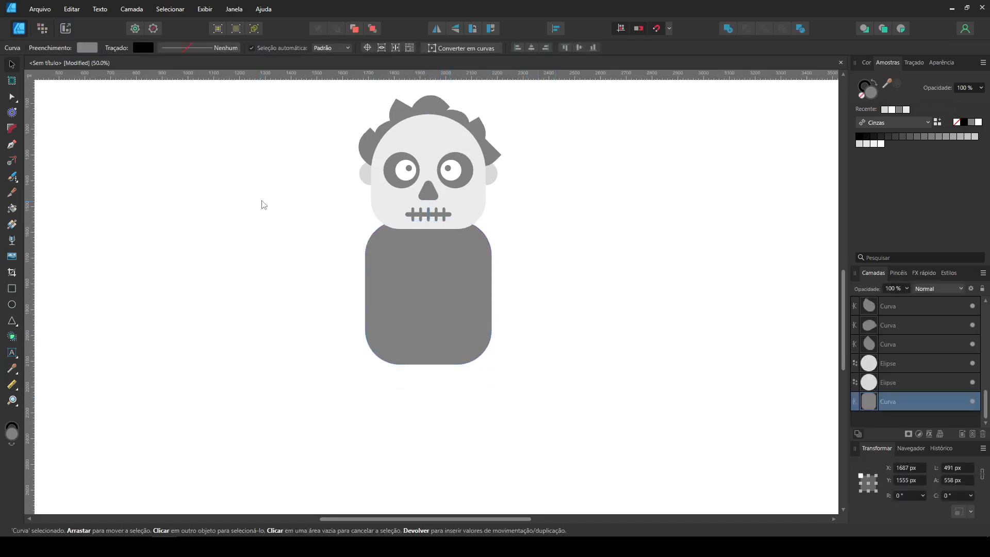
- Turn a copy of the body into a narrow rounded upper leg, angled down to the left from the hip
left_click_drag(438, 242, 437, 321, "ctrl")
left_click_drag(491, 342, 418, 342)
left_click_drag(393, 271, 384, 327)
left_click(434, 389)
left_click_drag(434, 411, 410, 320)
left_click(352, 245)
left_click_drag(371, 206, 380, 193)
- Move the whole figure to a higher position on the canvas
left_click_drag(436, 287, 303, 186)
scroll(426, 370, "down", 2)
left_click_drag(431, 330, 431, 289)
scroll(431, 290, "up", 2)
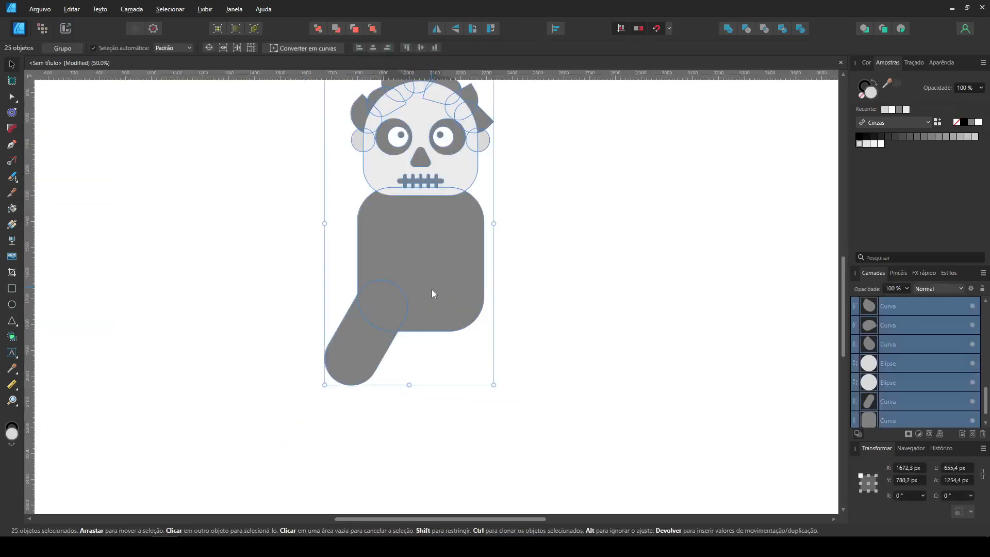
left_click(391, 387)
- Duplicate the upper leg and rotate the copy upright to form the lower leg joined at the knee
left_click_drag(363, 353, 364, 431, "ctrl")
left_click_drag(419, 376, 392, 347, "shift")
left_click_drag(368, 408, 362, 381)
left_click(407, 396)
left_click(407, 387)
left_click(362, 432)
- Duplicate the lower leg and reshape the copy into a smaller horizontal foot pointing left at its base
left_click_drag(351, 433, 427, 433, "ctrl")
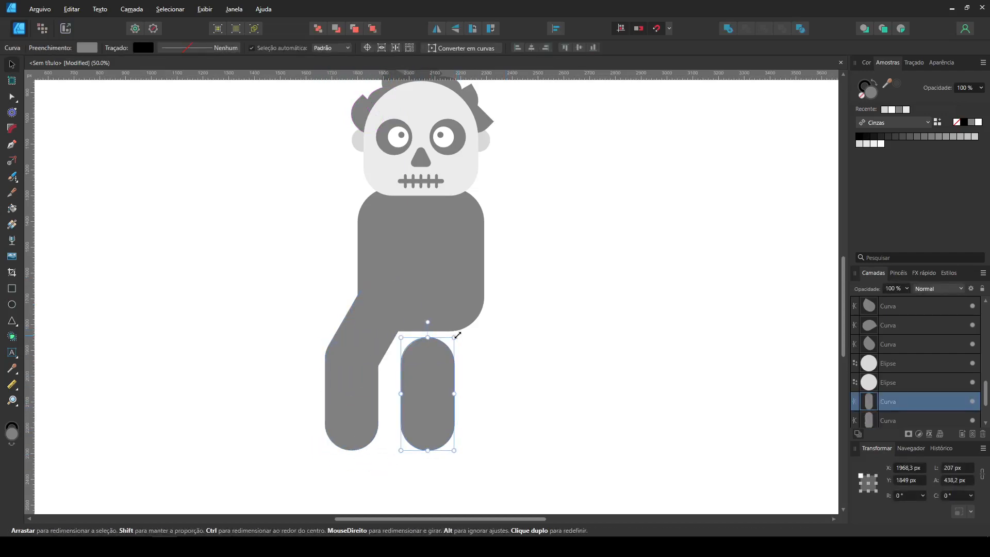
left_click_drag(458, 335, 369, 364)
left_click_drag(444, 409, 326, 439)
left_click_drag(264, 396, 289, 408)
- Square off the foot's bottom corners and reduce the lower leg's heel corner radius to about 23 px
key("c")
left_click(289, 450)
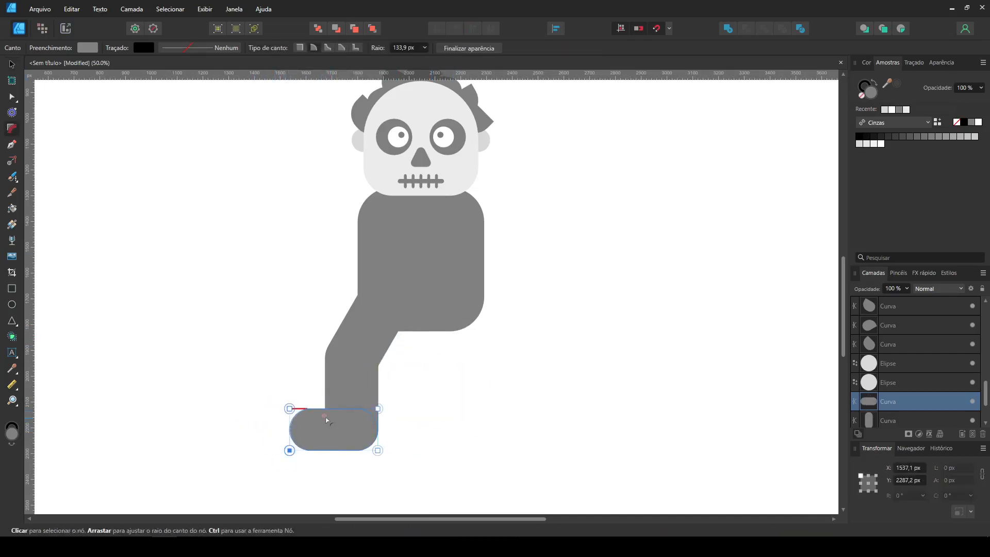
left_click(354, 386)
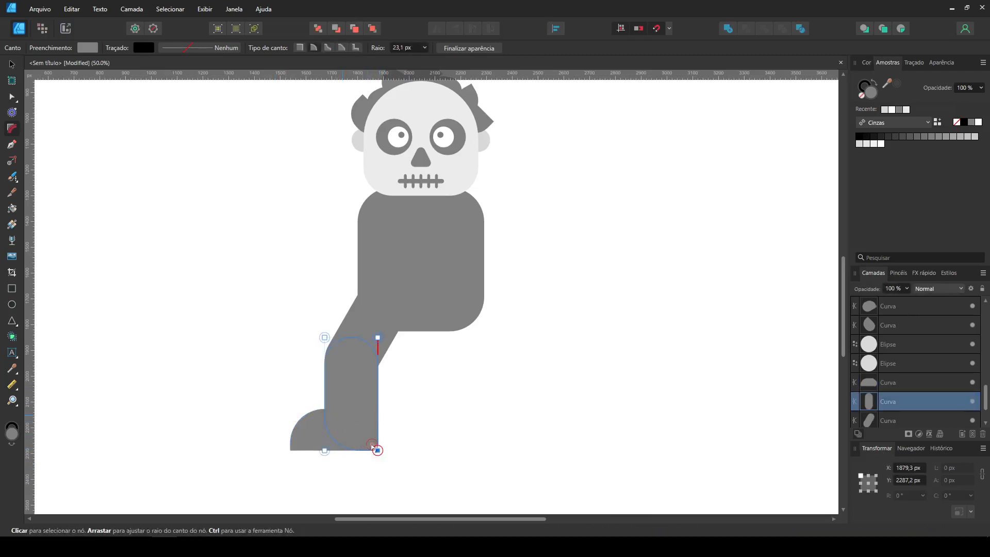
left_click(153, 267)
left_click(12, 66)
- Copy the upper leg to the left shoulder and rotate it to -75° as the upper arm
scroll(284, 288, "up", 1)
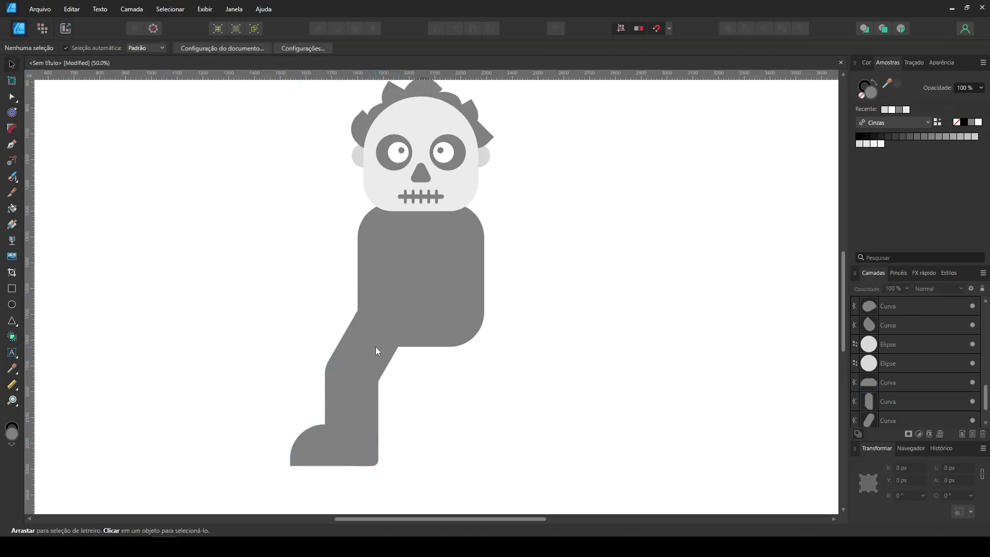
left_click_drag(374, 348, 371, 276)
left_click_drag(419, 242, 246, 304)
- Form a forearm from a copy of the upper arm, with a squared lower end, and join it pointing down at the elbow
left_click(269, 256)
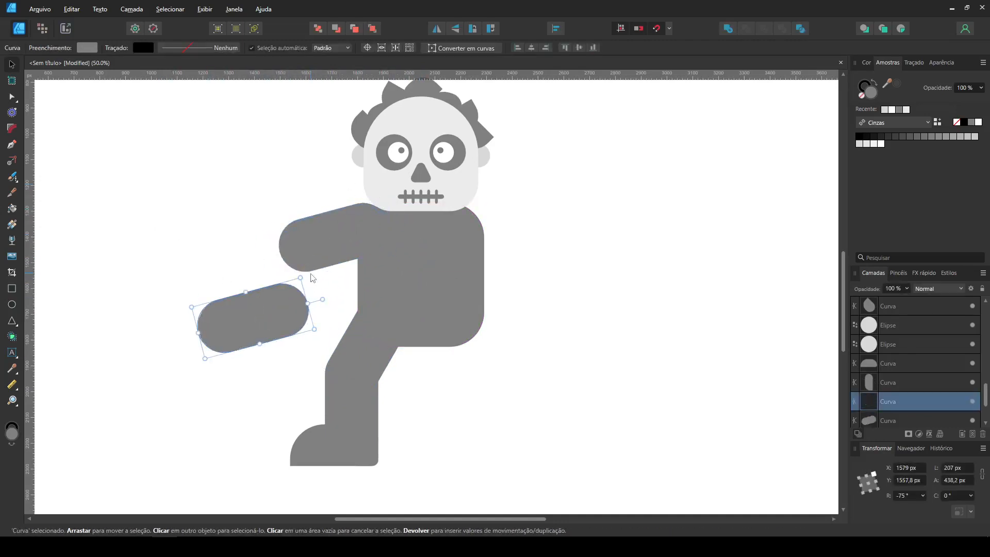
left_click_drag(306, 275, 248, 246)
key("a")
left_click_drag(191, 308, 317, 383)
left_click_drag(217, 348, 207, 433)
left_click(12, 65)
left_click_drag(260, 304, 302, 266)
left_click(191, 289)
key("ctrl+plus")
key("ctrl+plus")
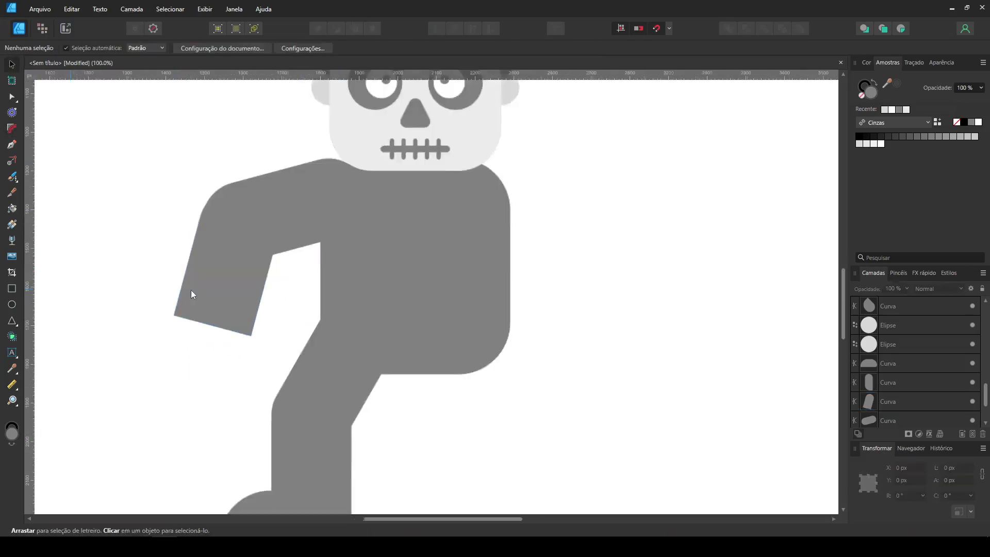
- Shorten the forearm and rejoin it to the upper arm at the elbow
left_click_drag(187, 273, 377, 293)
left_click(373, 297)
left_click_drag(328, 353, 332, 336)
left_click(298, 381)
left_click_drag(331, 281, 335, 272)
left_click(411, 306)
left_click_drag(422, 315, 391, 380)
- Copy the ear circle to the end of the forearm, resize it as the hand and send it to the back
left_click(444, 103)
mouse_move(444, 103)
left_mouse_down()
mouse_move(282, 415)
mouse_move(367, 413)
left_mouse_up()
mouse_move(335, 414)
left_mouse_down()
mouse_move(317, 411)
mouse_move(326, 411)
left_mouse_up()
key("ctrl+shift+bracketleft")
- Scale down the upper arm and forearm together and fit the hand at the wrist as a 180 px circle
left_click(402, 415)
left_click(340, 333)
left_click(375, 240, "shift")
left_click_drag(255, 195, 292, 226)
left_click_drag(425, 310, 425, 273)
left_click(397, 407)
left_click_drag(314, 436, 341, 416)
left_click_drag(274, 446, 282, 438)
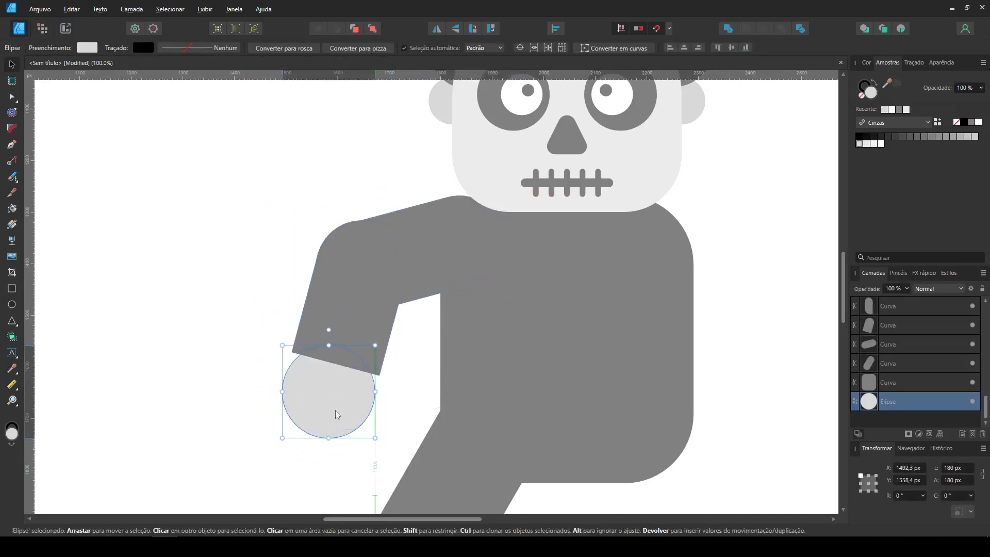
- Draw a rectangle about 109 × 46 px for the thumb and fill it with the hand's light grey
left_click(396, 405)
left_click_drag(396, 404, 359, 307)
key("m")
left_click_drag(89, 292, 146, 316)
left_click(12, 370)
left_click(281, 317)
- Fully round the thumb's corners, tilt it to -30° beside the hand and send it to the back
left_click(12, 128)
left_click_drag(67, 264, 342, 296)
left_click(11, 97)
left_click(13, 65)
left_click(151, 292)
left_click(135, 303)
key("ctrl+shift+bracketleft")
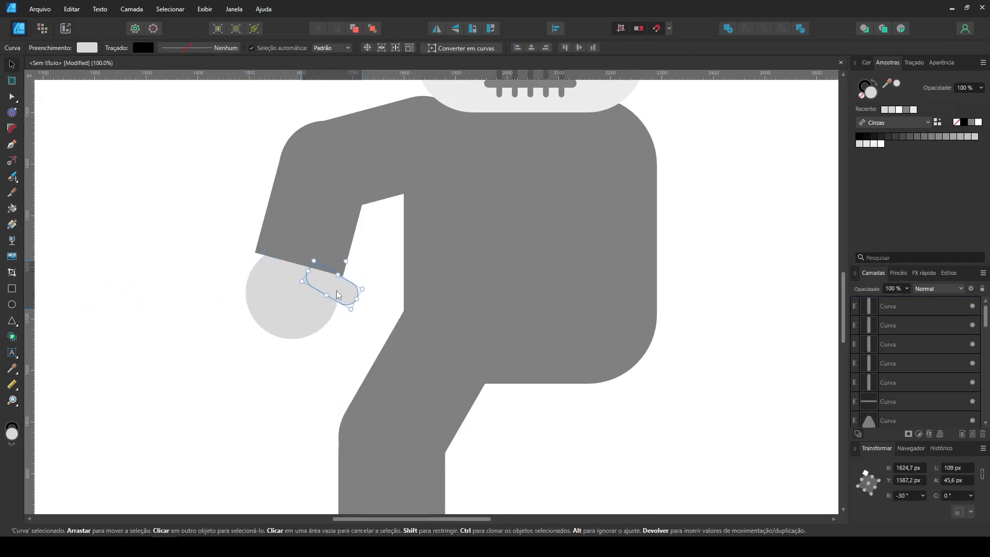
- Nudge the arm and hand pieces slightly downward and to the left against the body
left_click(360, 270)
key("ctrl+minus")
left_click_drag(379, 264, 309, 359)
key("ctrl+plus")
left_click_drag(81, 138, 235, 455)
key("Down")
key("Down")
key("Down")
key("Down")
key("Down")
left_click(217, 326)
left_click_drag(68, 429, 258, 125)
key("Left")
key("Left")
left_click(203, 138)
- Draw a white bone shaft rectangle on the chest and overlap one end with two circles of 61 px and 55 px
left_click(11, 293)
mouse_move(303, 254)
left_mouse_down()
mouse_move(402, 279)
mouse_move(384, 264)
mouse_move(390, 250)
left_mouse_up()
left_click(7, 66)
key("ctrl+plus")
left_click(12, 307)
left_click_drag(283, 244, 276, 232)
key("v")
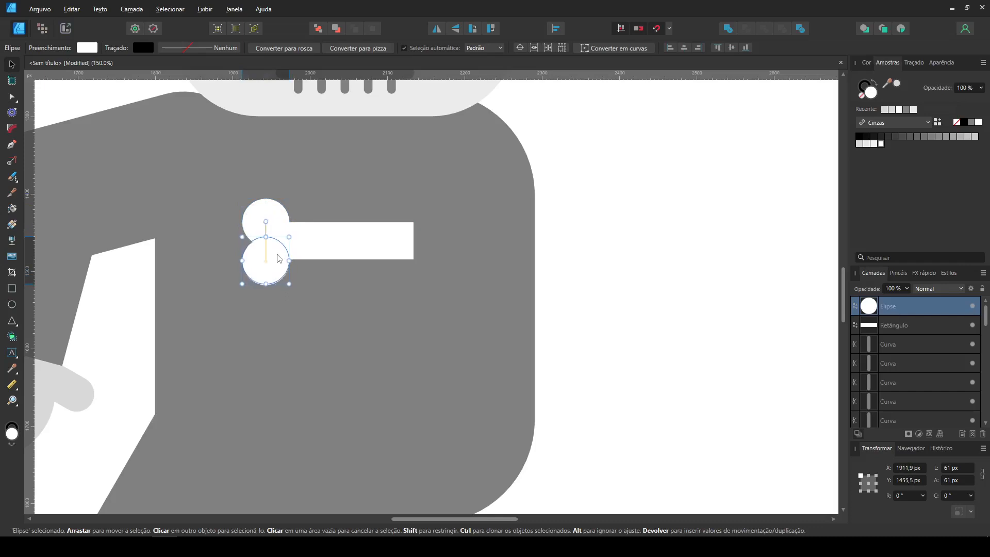
left_click_drag(248, 279, 252, 274)
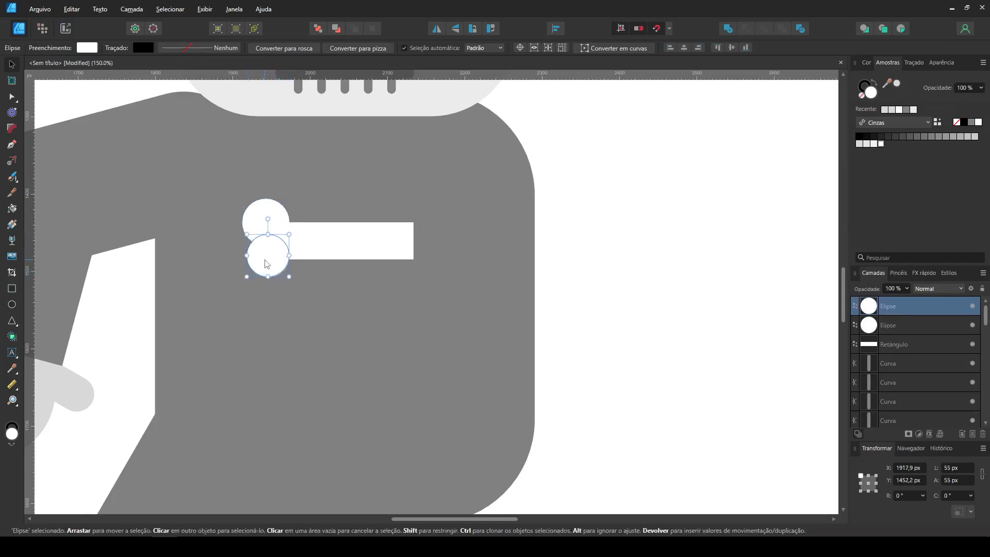
- Copy the end circles to the other end of the bone shaft and merge all five shapes into one bone
left_click(265, 217, "shift")
mouse_move(266, 229)
left_mouse_down()
mouse_move(433, 229)
mouse_move(425, 242)
left_mouse_up()
left_click_drag(621, 342, 167, 153)
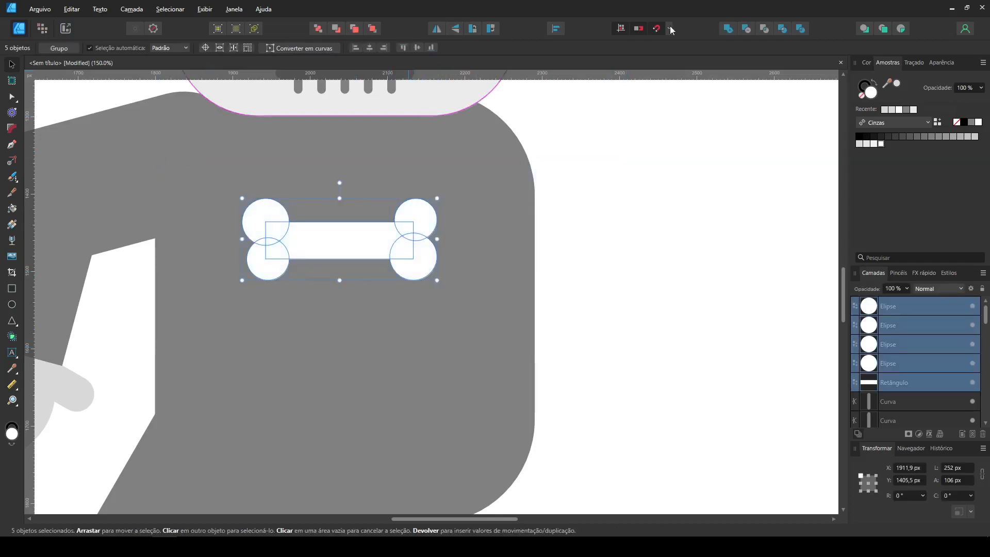
left_click(319, 28)
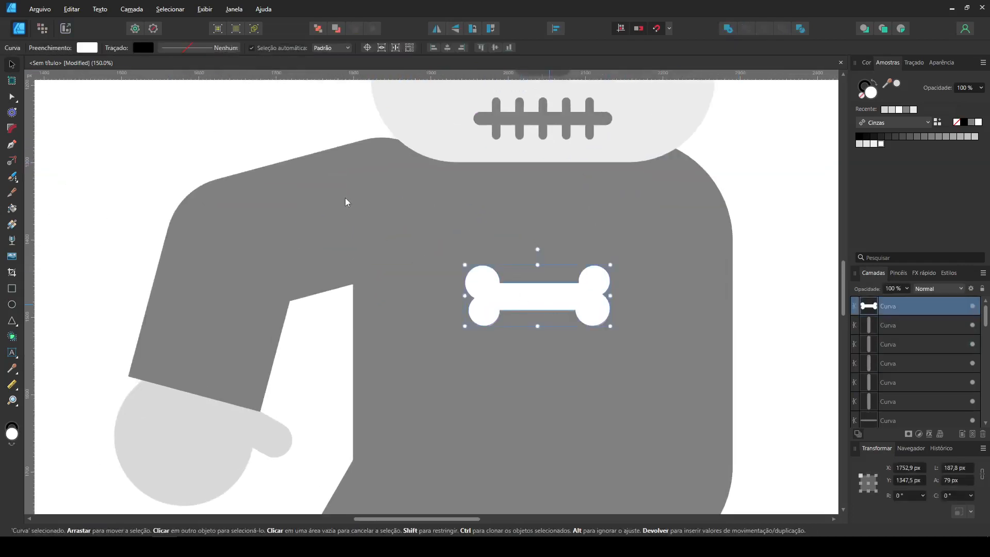
- Fit a tilted bone along the forearm and delete the extra bone
left_click_drag(408, 164, 396, 145)
left_click_drag(372, 177, 350, 194)
left_click_drag(228, 205, 206, 203)
left_click_drag(353, 213, 298, 271)
mouse_move(226, 223)
left_mouse_down()
mouse_move(239, 202)
mouse_move(226, 206)
mouse_move(235, 230)
left_mouse_up()
left_click(315, 221)
key("Delete")
- Copy the forearm bone to the upper arm and rotate it to follow the arm's slope
left_click(231, 268)
left_click_drag(231, 268, 334, 203, "ctrl")
left_click_drag(376, 172, 396, 241, "shift")
left_click_drag(353, 238, 370, 208)
left_click(193, 163)
- Copy the bone onto the thigh, aligned with its slope, and onto the lower leg, rotated to 90°
key("ctrl+minus")
left_click_drag(406, 261, 292, 334)
left_click_drag(337, 304, 306, 276, "shift")
left_click_drag(306, 320, 327, 362)
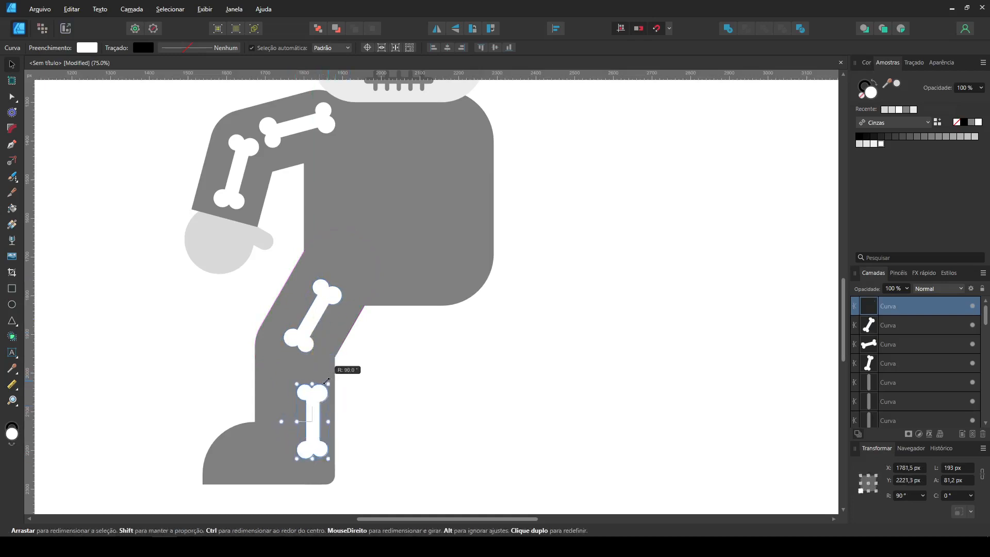
left_click_drag(315, 397, 299, 377)
left_click(422, 383)
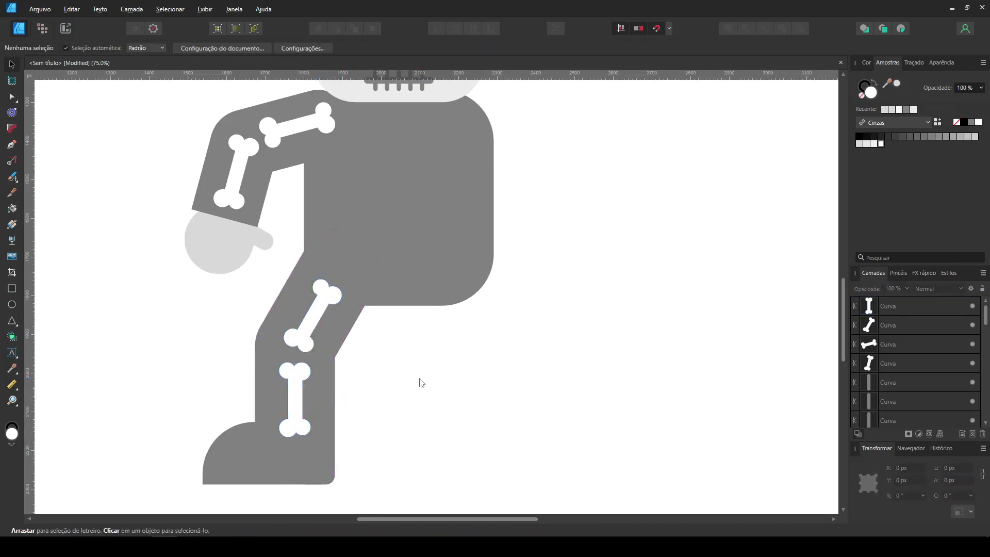
- Draw a thin white rectangle along the foot's sole, fully round its ends and convert it to curves
key("ctrl+plus")
key("ctrl+plus")
left_click_drag(420, 379, 639, 166)
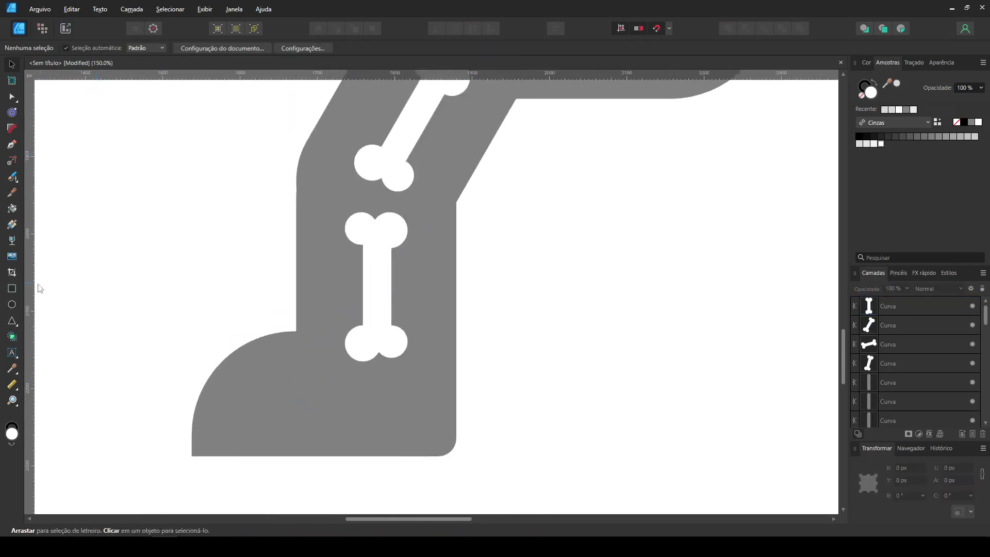
left_click(12, 291)
left_click_drag(206, 427, 438, 443)
left_click(12, 128)
left_click_drag(164, 409, 487, 471)
left_click_drag(438, 443, 336, 394)
key("ctrl+Return")
left_click(12, 65)
left_click(330, 477)
- Copy the sole stripe, shorten and tilt it, and arrange three such stripes as laces on the foot
left_click_drag(321, 436, 376, 381)
left_click_drag(492, 381, 258, 390)
left_click_drag(234, 348, 246, 365)
left_click_drag(254, 384, 223, 379)
left_click(166, 348)
key("ctrl+minus")
left_click_drag(523, 309, 466, 403)
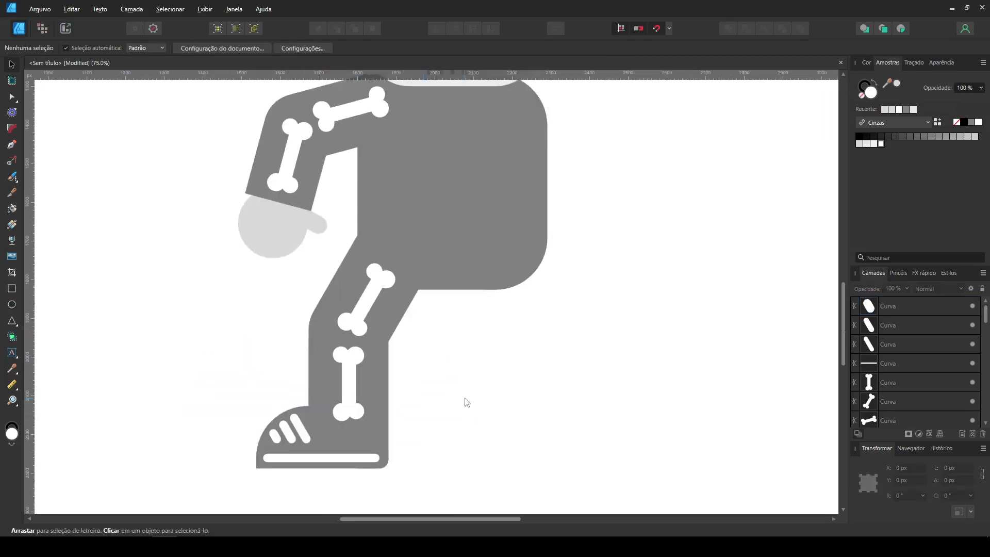
- Lengthen the lower leg bone by moving the nodes of its lower end downward
left_click(351, 382)
left_click(8, 98)
left_click_drag(441, 445, 326, 396)
key("shift+Down")
key("shift+Down")
key("shift+Down")
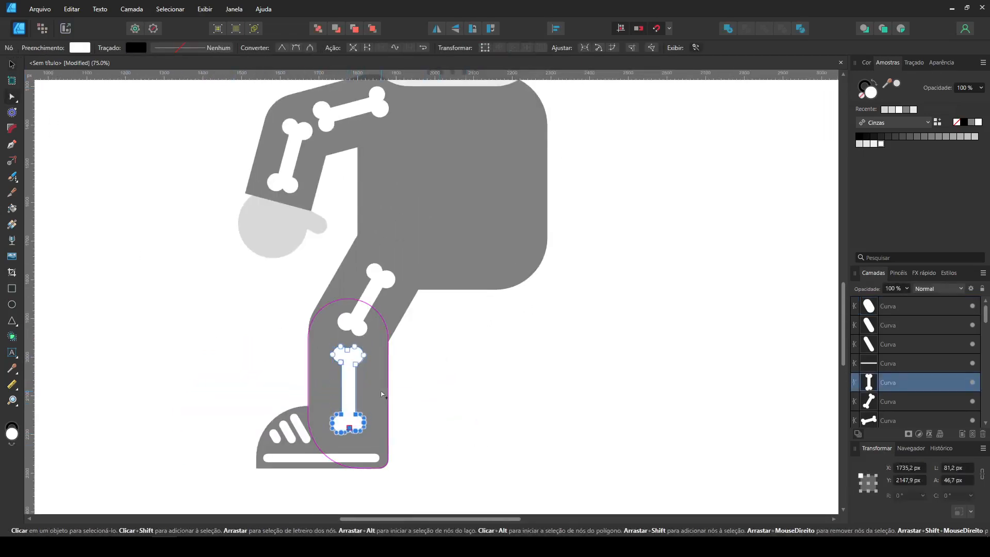
left_click(14, 67)
left_click(206, 310)
key("ctrl+minus")
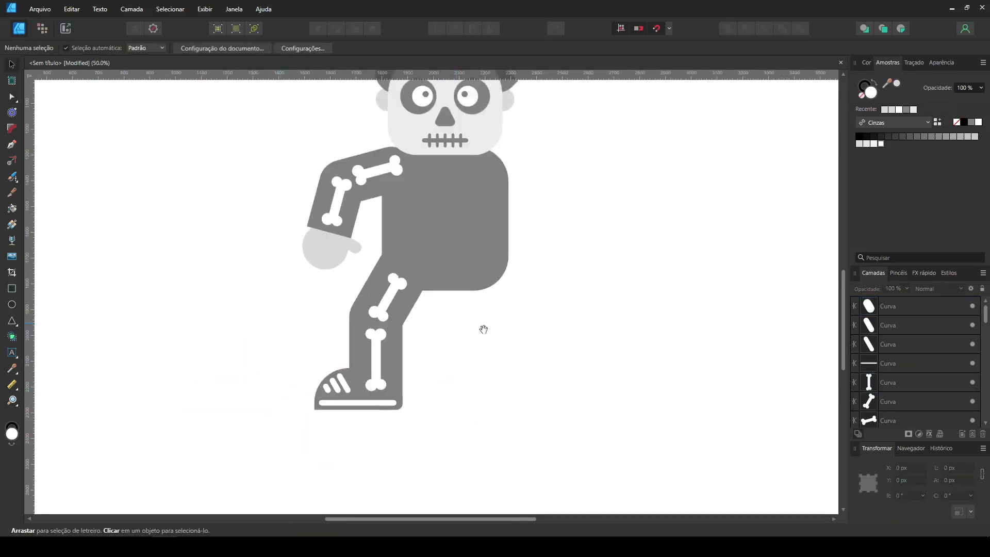
- Duplicate the arm and leg pieces with their bones onto the other side of the body and flip them horizontally
left_click_drag(485, 329, 437, 366)
left_click_drag(394, 475, 199, 178)
left_click_drag(328, 228, 493, 222)
key("shift+h")
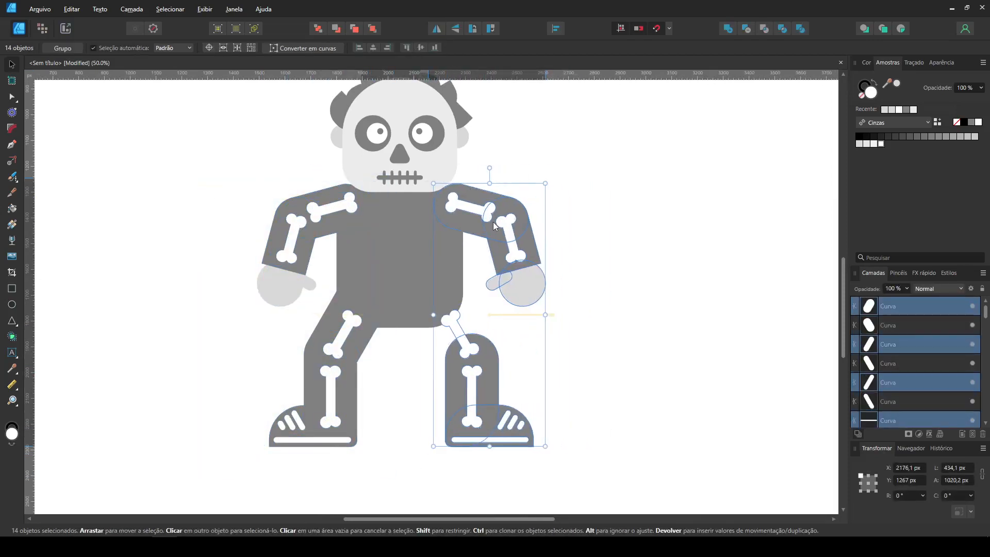
left_click(588, 195)
- Duplicate the thigh to the other side and flip it horizontally to connect the second leg to the body
left_click(322, 326)
left_click_drag(323, 327, 481, 334)
key("shift+h")
left_click(582, 356)
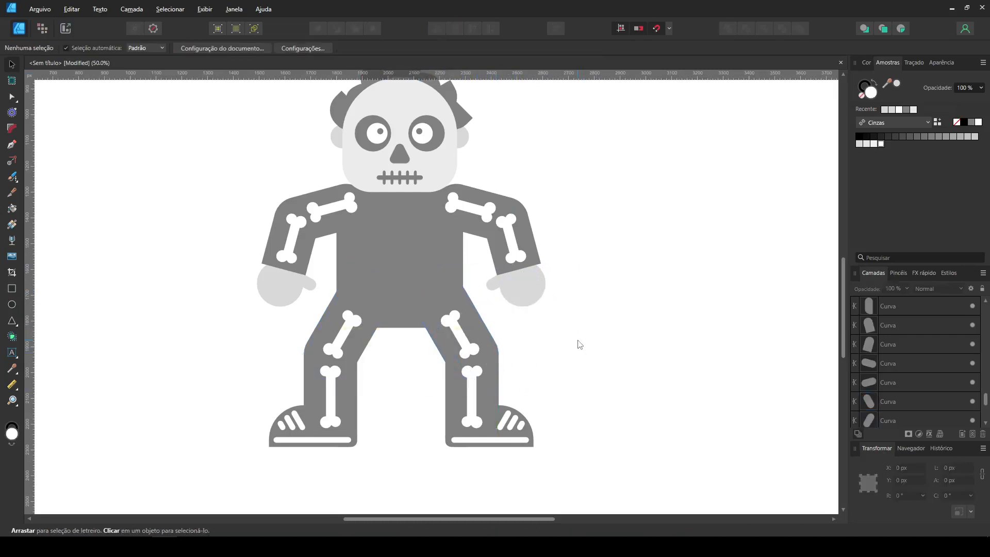
- Draw a white rectangle on the lower torso, fully round its corners and enlarge it to about 381 × 154 px as the pelvis
key("ctrl+1")
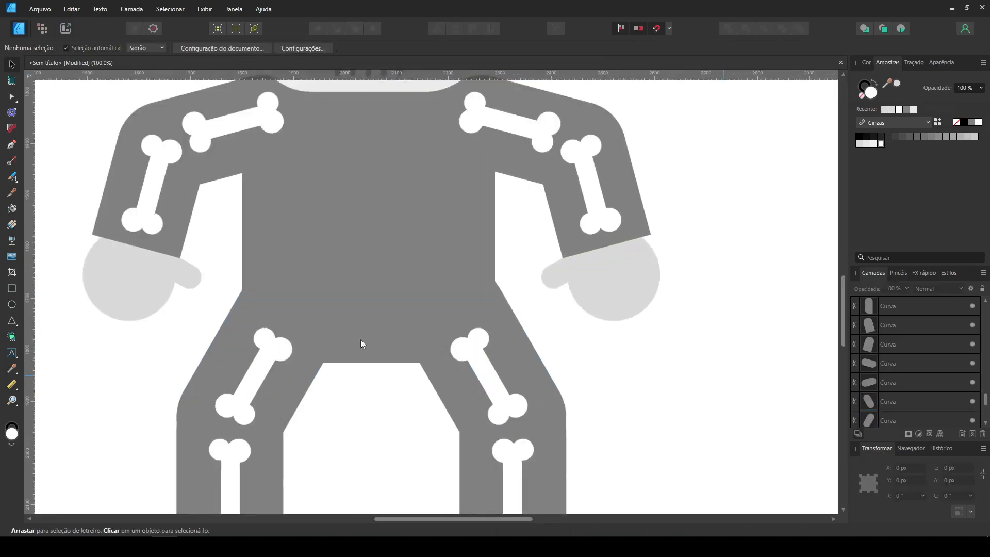
left_click(11, 288)
left_click_drag(287, 246, 459, 315)
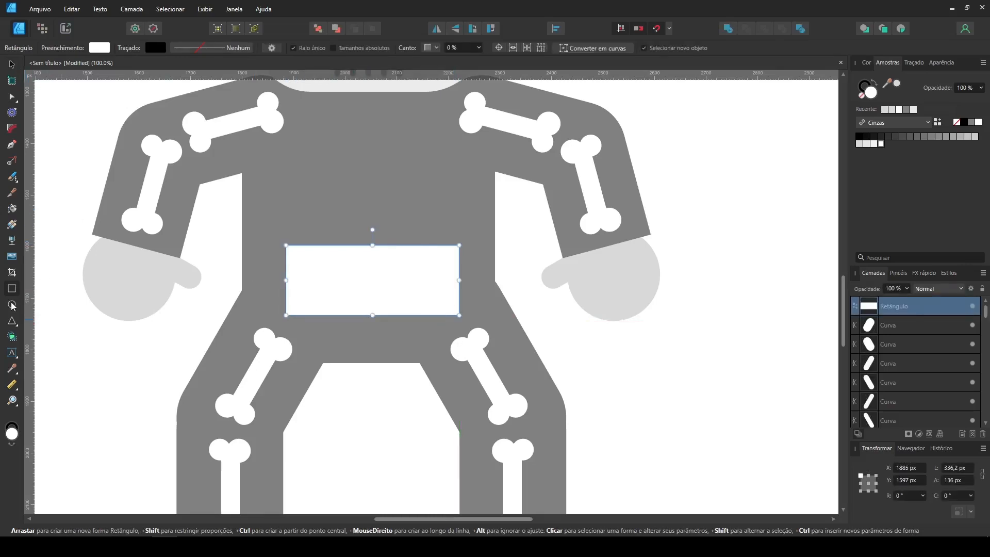
left_click(11, 128)
left_click_drag(274, 228, 497, 352)
left_click_drag(459, 245, 373, 236)
left_click(12, 96)
left_click(12, 65)
left_click(587, 348)
left_click(381, 274)
left_click_drag(376, 259, 376, 269)
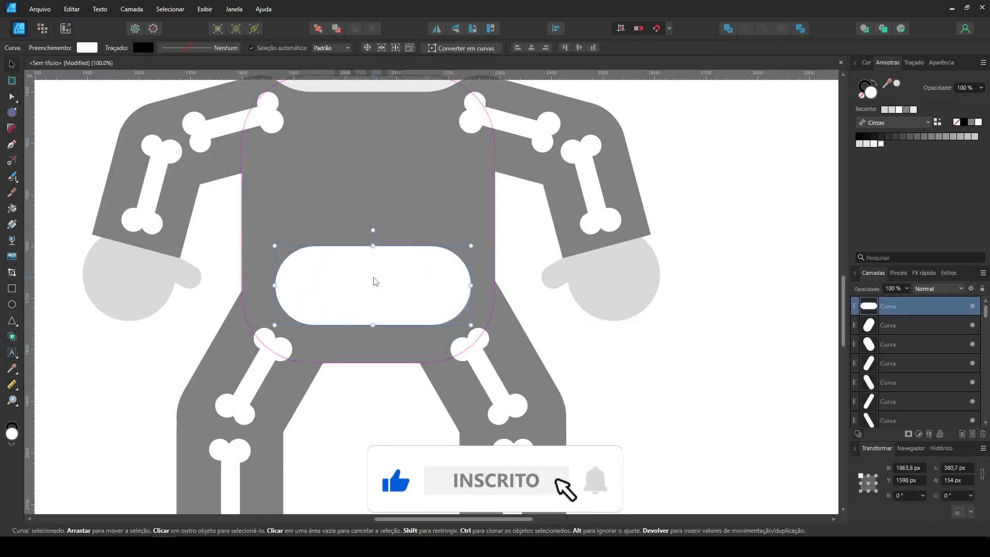
- Draw a grey circle about 103 px wide inside one side of the pelvis and place a matching copy on the other
left_click(12, 304)
left_click_drag(329, 296, 356, 323)
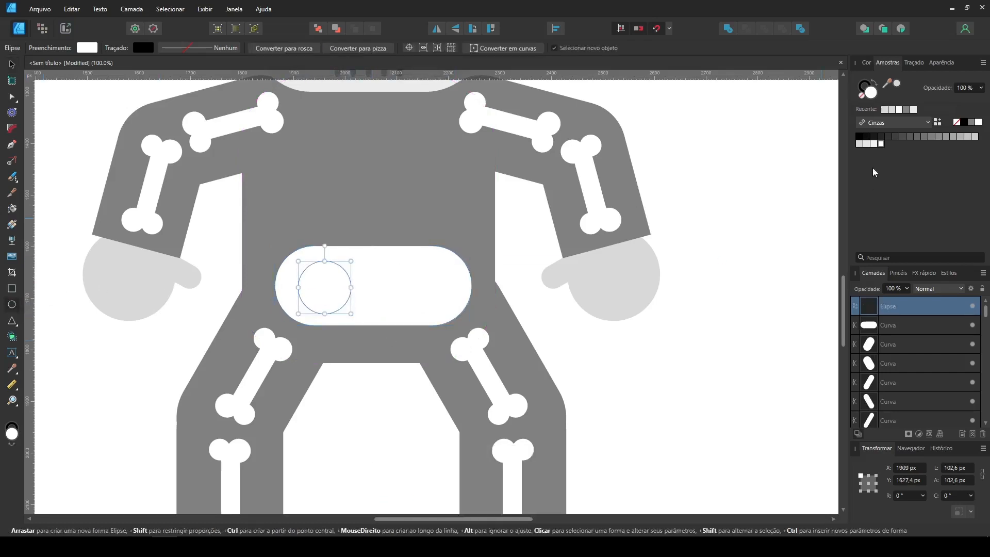
left_click(10, 65)
mouse_move(332, 289)
left_mouse_down()
mouse_move(429, 297)
mouse_move(381, 213)
left_mouse_up()
- Build a centred column of five small rounded vertebrae up the torso from reduced copies of the pelvis shape
left_click(382, 300)
left_click_drag(373, 160, 373, 225)
left_click_drag(379, 234, 380, 110)
left_click(382, 233, "shift")
left_click(380, 142)
left_click(517, 222)
left_click_drag(518, 221, 552, 298)
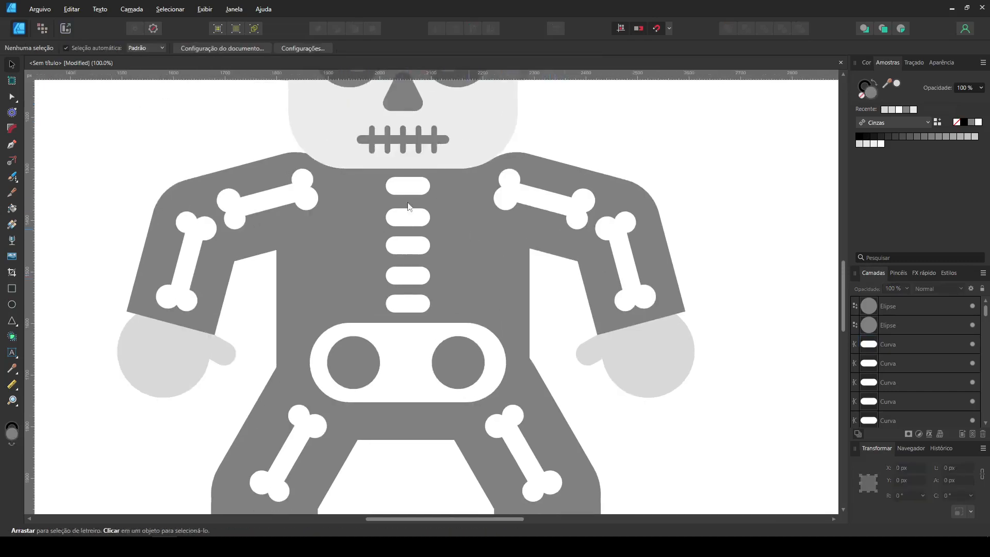
- Copy the top vertebra beside the spine, lengthen and rotate it to -30°, and repeat it down the chest as ribs
left_click(407, 186)
mouse_move(407, 186)
left_mouse_down()
mouse_move(495, 189)
mouse_move(460, 203)
left_mouse_up()
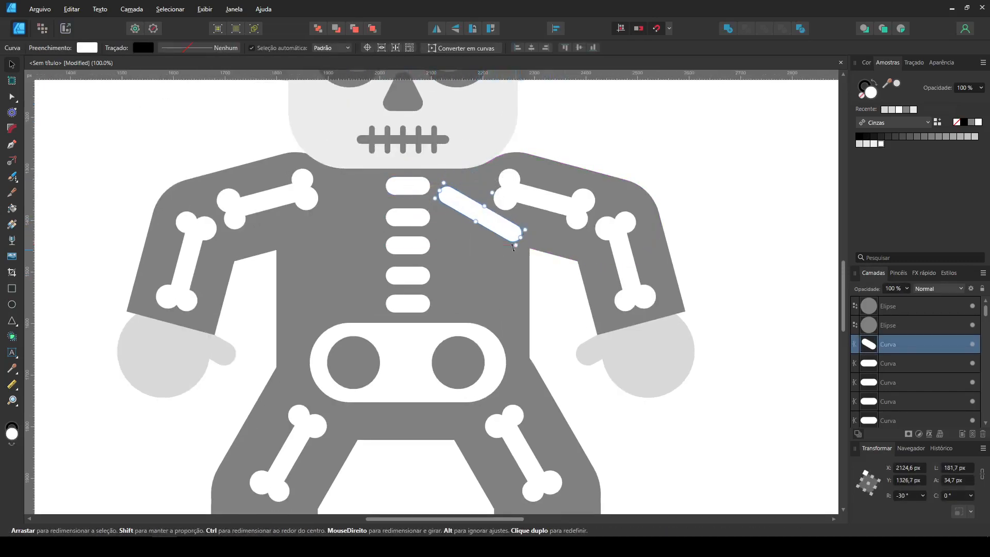
mouse_move(513, 247)
left_mouse_down()
mouse_move(488, 265)
mouse_move(504, 280)
mouse_move(474, 305)
mouse_move(486, 310)
left_mouse_up()
left_click(475, 265)
left_click(488, 310)
left_click(482, 301)
left_click(482, 258, "shift")
- Copy the set of ribs to the other side of the spine and flip it horizontally
left_click(485, 226, "shift")
mouse_move(485, 225)
left_mouse_down()
mouse_move(363, 225)
mouse_move(364, 208)
left_mouse_up()
left_click(437, 29)
left_click(550, 312)
key("ctrl+minus")
key("ctrl+minus")
key("ctrl+plus")
key("ctrl+0")
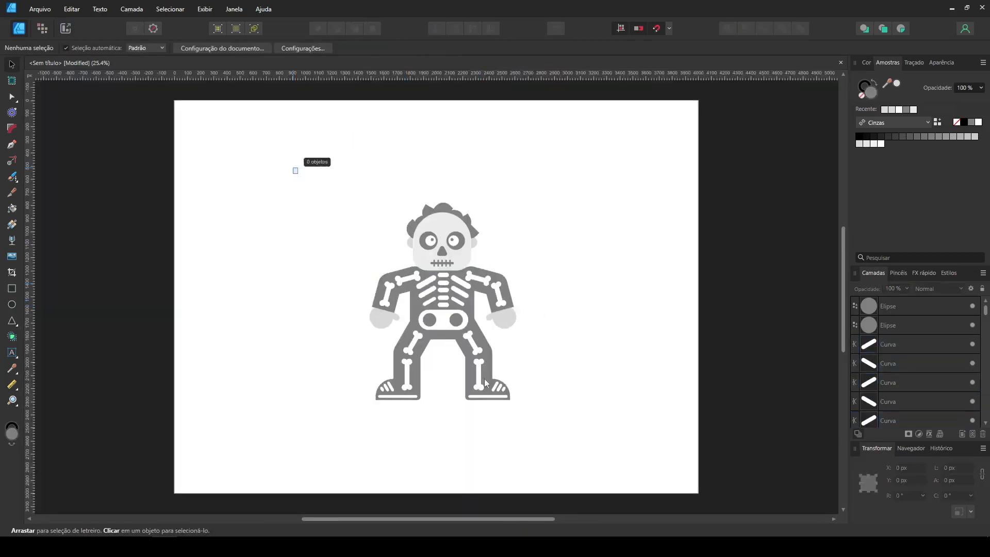
- Select the whole character, centre it on the page and convert all its shapes to curves
left_click_drag(485, 379, 593, 460)
left_click_drag(469, 279, 463, 273)
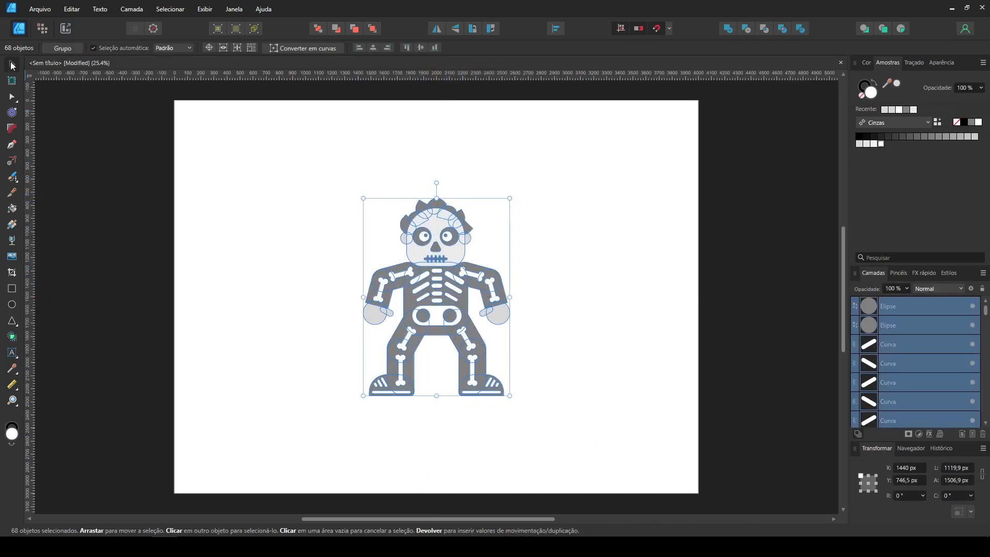
left_click(303, 48)
left_click(11, 64)
- Scale the whole character up proportionally to about 1663 × 2238 px
left_click(306, 178)
left_click_drag(308, 179, 577, 439)
left_click_drag(510, 396, 547, 445)
left_click_drag(363, 198, 302, 163)
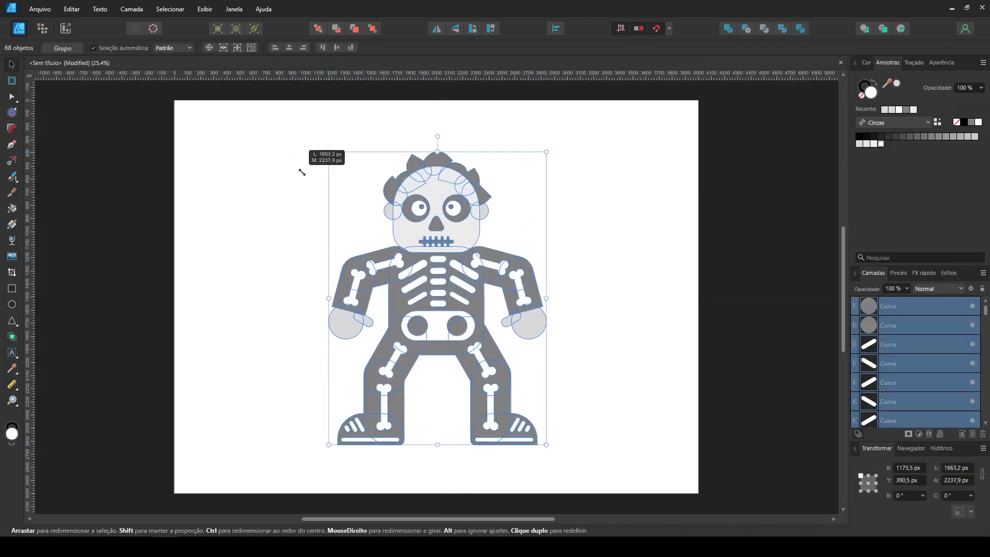
- Draw a flat 1917 × 224 px ellipse beneath the feet as a ground shadow and fill it with light grey
left_click(562, 274)
left_click(13, 305)
left_click_drag(314, 439, 566, 468)
left_click(869, 143)
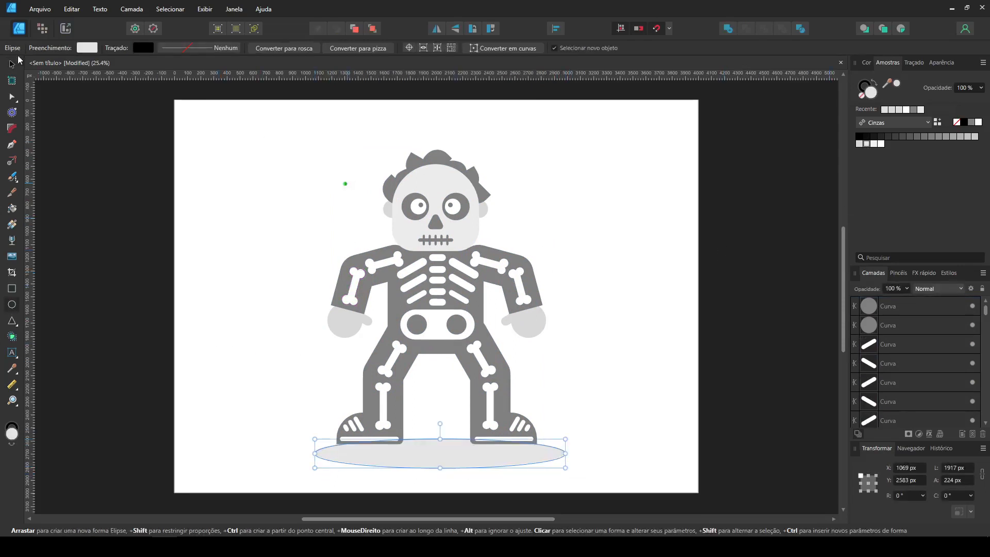
- Move the ground shadow ellipse up beneath the feet, narrow it to about 1770 px and centre it under the character
key("v")
left_click_drag(445, 454, 444, 443)
left_click_drag(565, 442, 547, 442)
left_click_drag(422, 449, 429, 448)
left_click(673, 398)
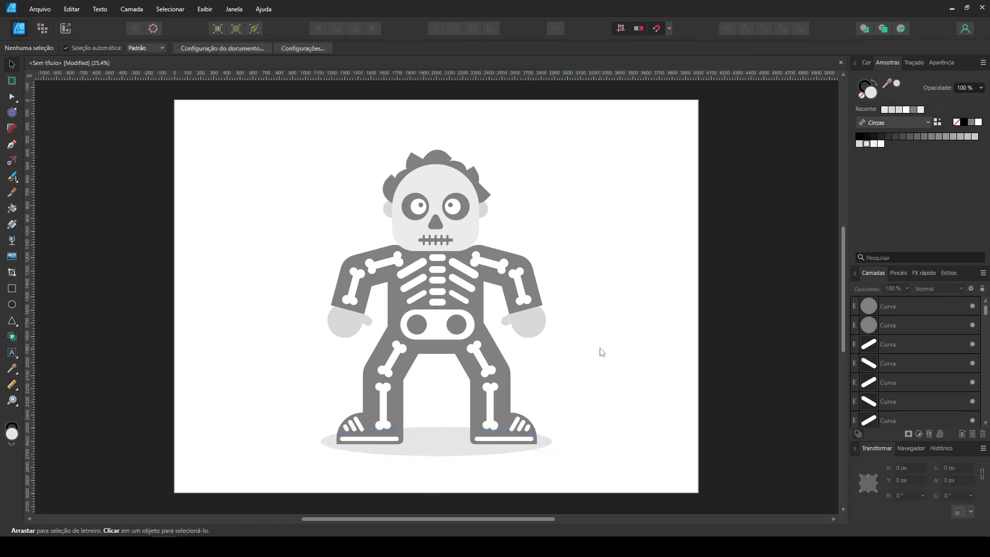
- Select all the head shapes together, including hair, ears and face, and enlarge them slightly upwards
left_click_drag(363, 126, 519, 258)
left_click_drag(437, 150, 436, 145)
left_click(528, 137)
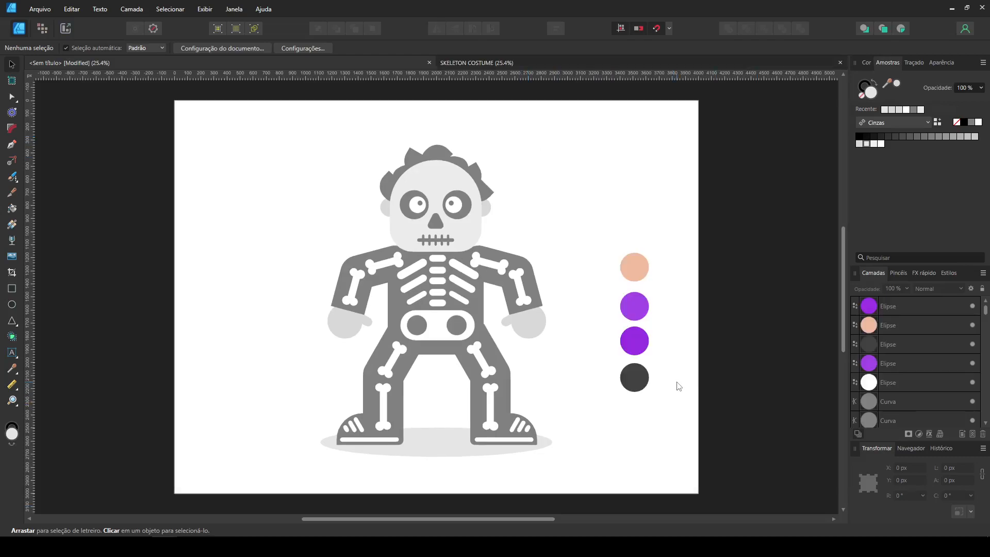
- Fill both ears, hands and thumbs with the peach skin tone sampled from the reference circle
left_click(487, 208)
left_click(388, 208, "shift")
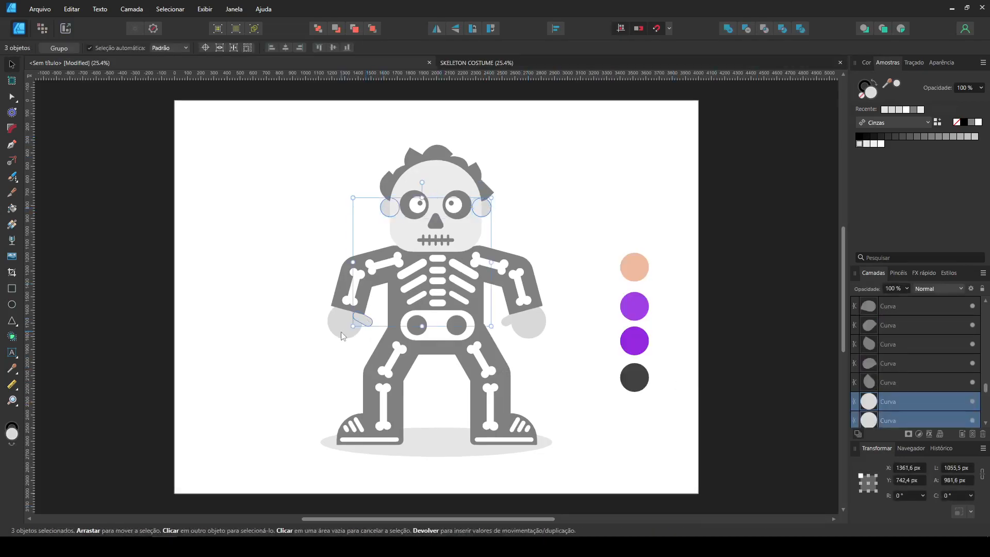
key("i")
left_click(633, 267)
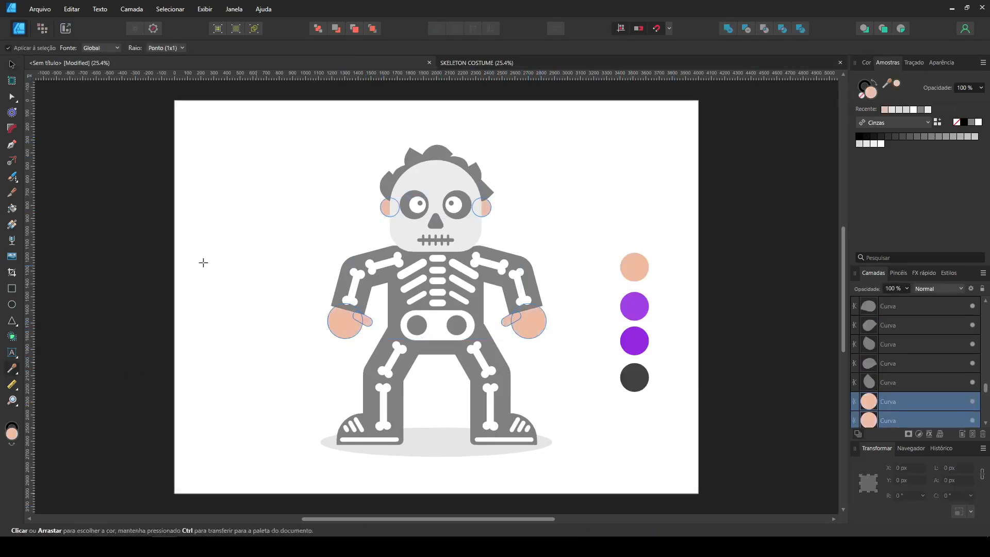
- Fill all the hair shapes with the dark grey sampled from the reference circle
left_click(11, 65)
left_click_drag(349, 126, 514, 197)
key("i")
left_click(645, 381)
- Select the torso, arm, leg and shoe shapes together and fill them with the recently used dark grey
left_click(11, 65)
left_click(349, 264)
left_click(384, 253, "shift")
left_click(494, 256, "shift")
left_click(477, 302, "shift")
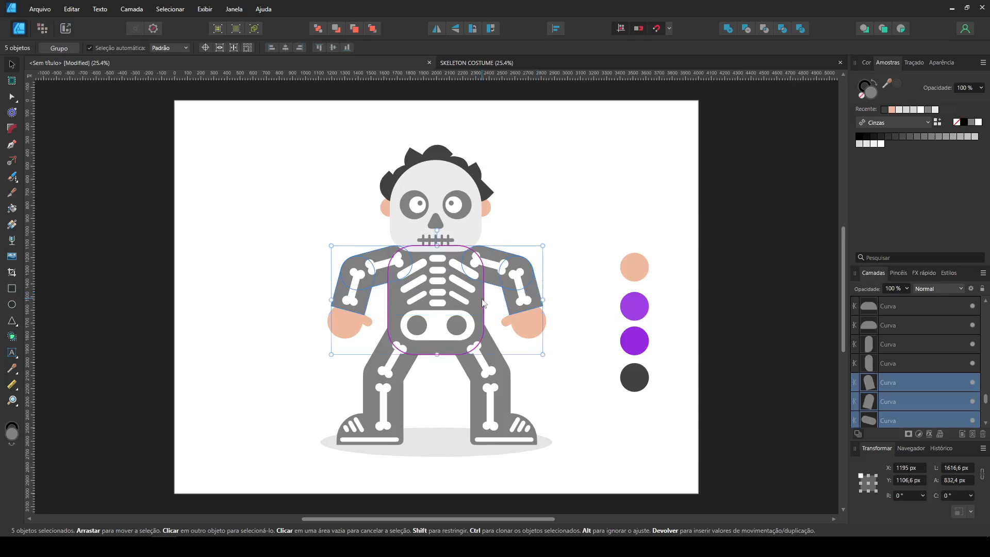
left_click(472, 380, "shift")
left_click(403, 411, "shift")
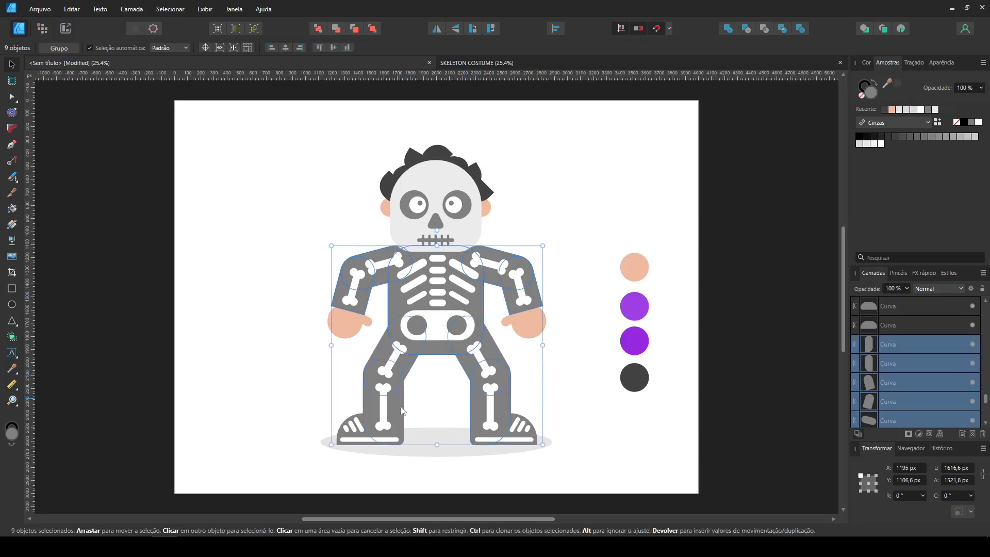
left_click(341, 434, "shift")
left_click(535, 438, "shift")
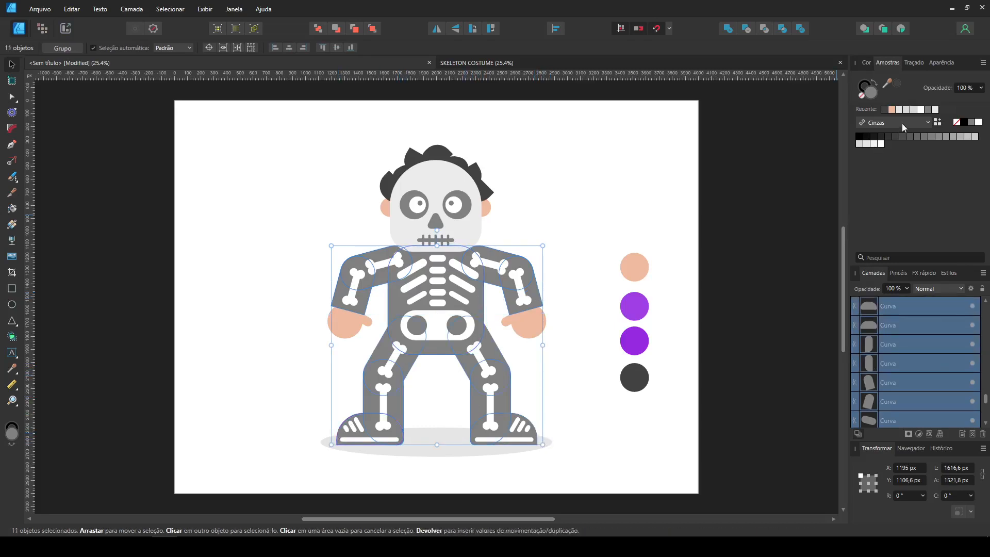
left_click(884, 109)
left_click(714, 144)
- Fill the pelvis holes, eye sockets and nose with the same dark grey as the costume
left_click(419, 330, "shift")
left_click(408, 214, "shift")
left_click(887, 109)
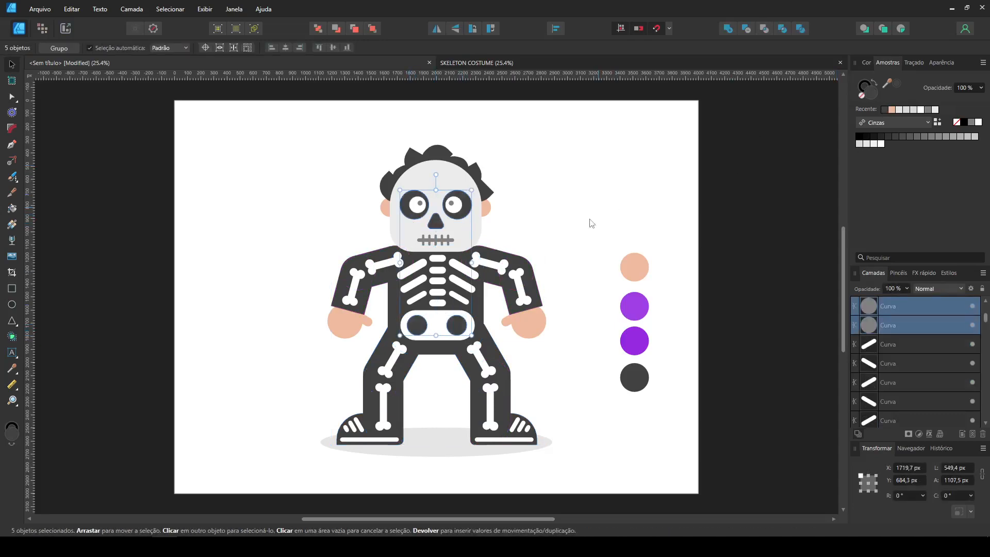
left_click(548, 254)
- Recolour the stitched mouth and both pupils with the costume's dark grey
left_click_drag(394, 232, 395, 233)
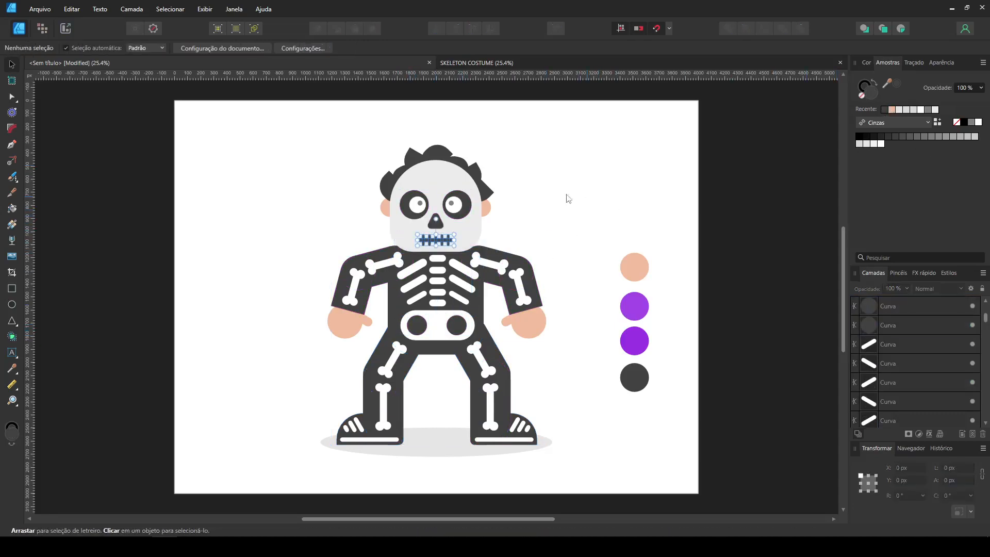
left_click_drag(432, 194, 398, 186)
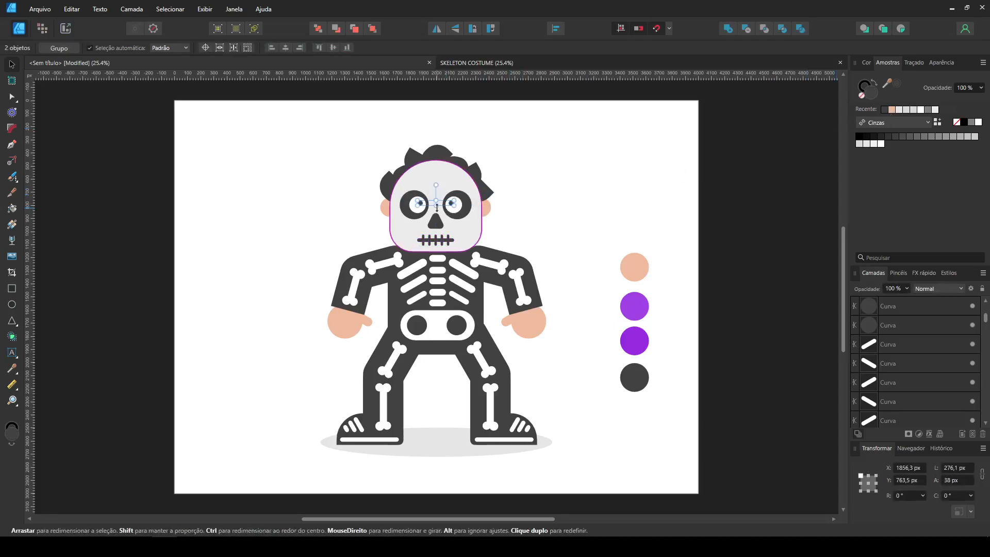
left_click(598, 204)
- Fill the ground shadow ellipse with the darker purple sampled from the reference circles
left_click(428, 444)
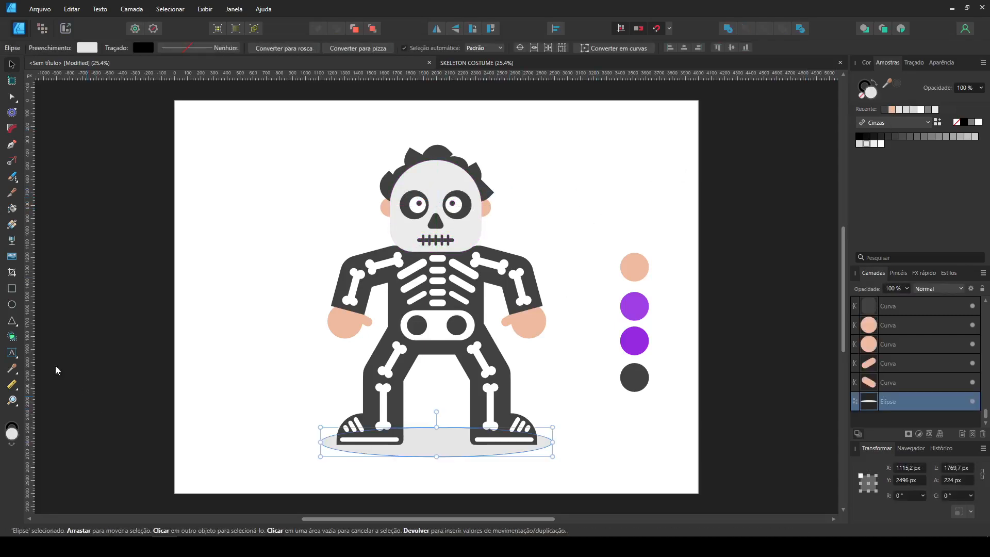
left_click(13, 372)
left_click(633, 349)
- Draw a rectangle beside the character for the background and fill it with the lighter purple sampled from the reference circles
key("m")
left_click_drag(235, 143, 294, 200)
key("i")
left_click(629, 310)
- Delete all the colour reference circles beside the character
left_click(10, 64)
left_click_drag(586, 180, 701, 454)
key("Delete")
- Send the purple rectangle behind the character and extend it to cover the whole page
left_click(251, 166)
key("ctrl+shift+bracketleft")
left_click_drag(251, 167, 698, 492)
left_click(776, 338)
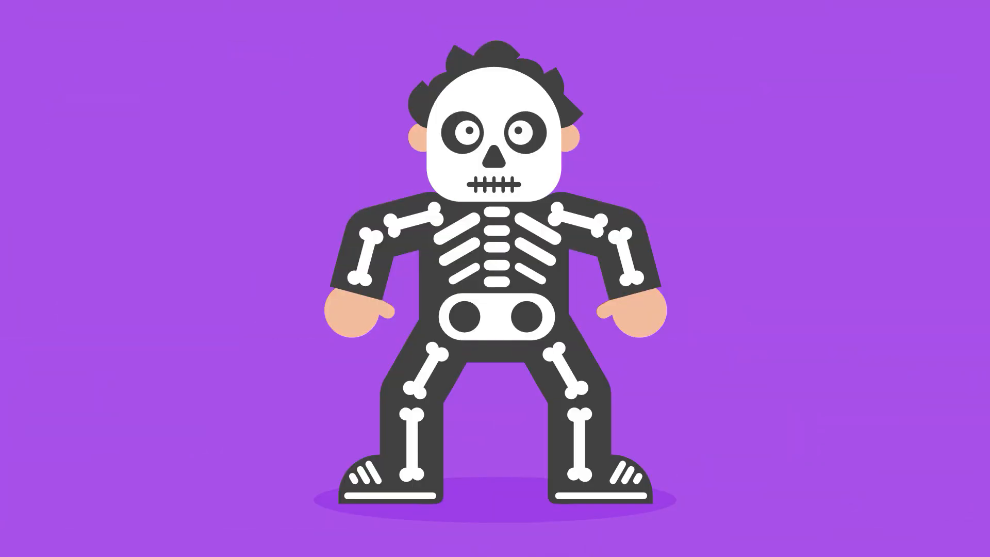